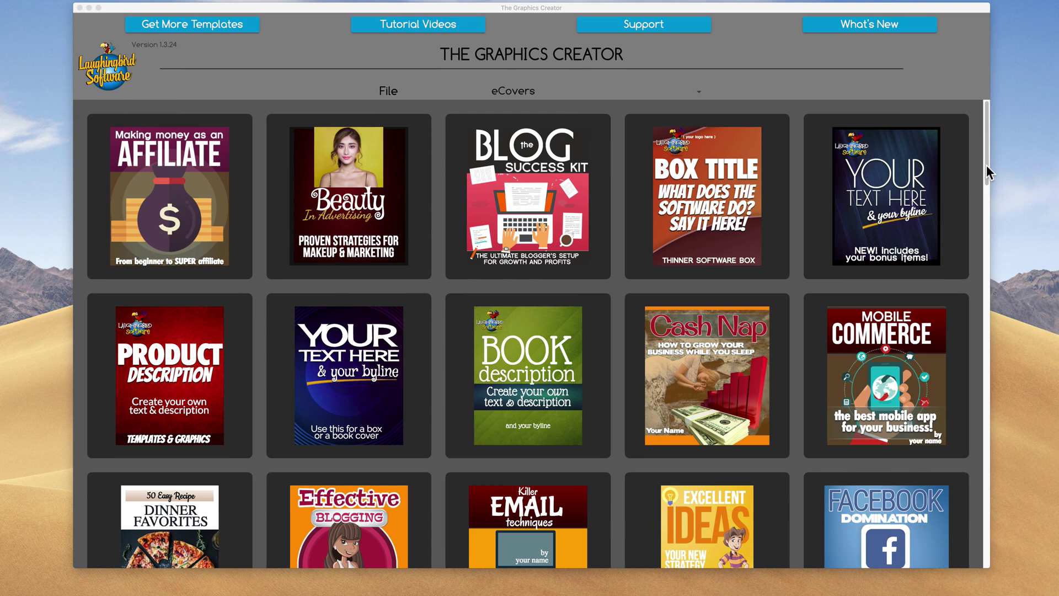
- Scroll the eCovers grid and open the Game Changing Software cover template
drag(985, 177, 975, 247)
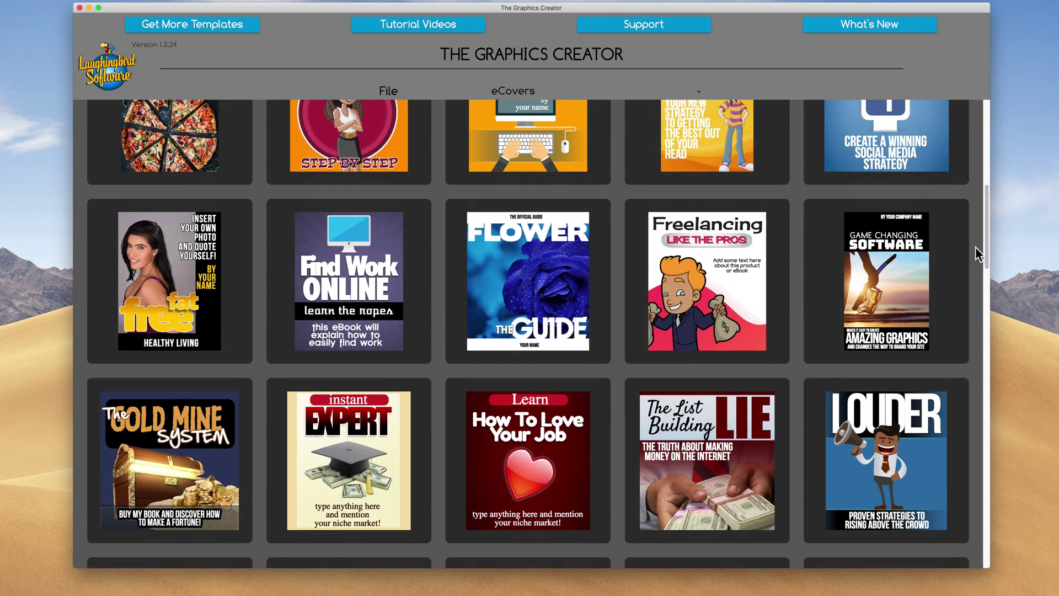
click(883, 283)
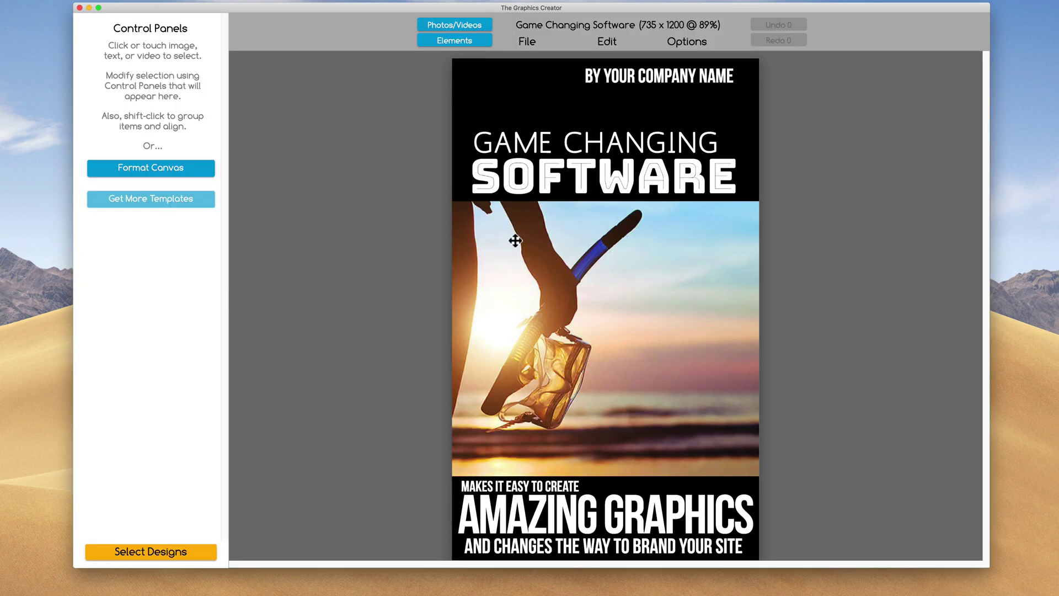
- Replace the snorkel photo with a Pexels tennis-on-clay photo stretched to the full cover width
mouse_move(569, 304)
mouse_down()
mouse_move(598, 309)
mouse_move(581, 315)
mouse_move(599, 287)
mouse_move(582, 303)
mouse_up()
key(Delete)
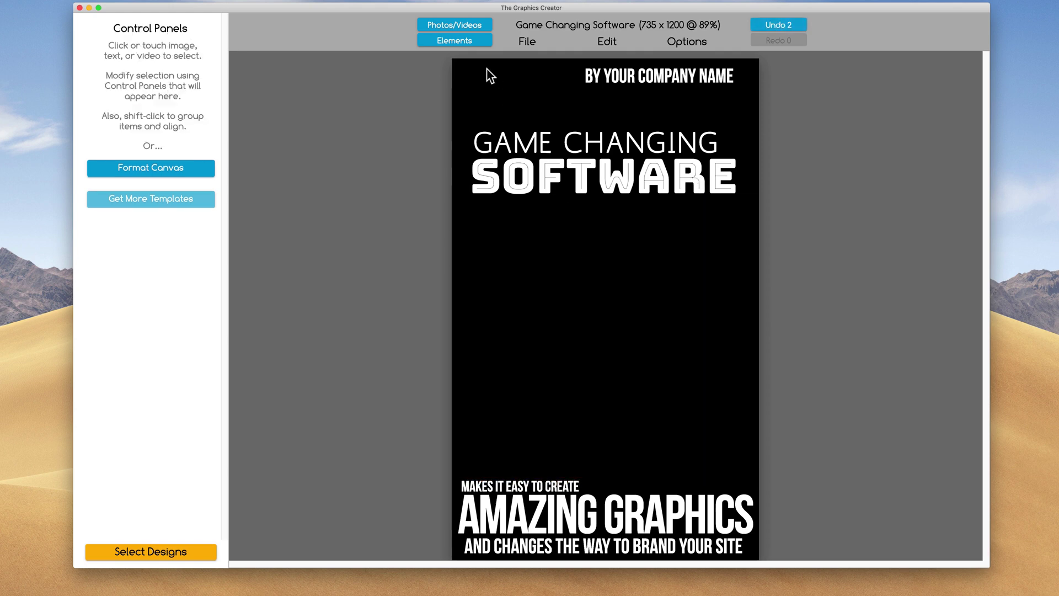
click(453, 26)
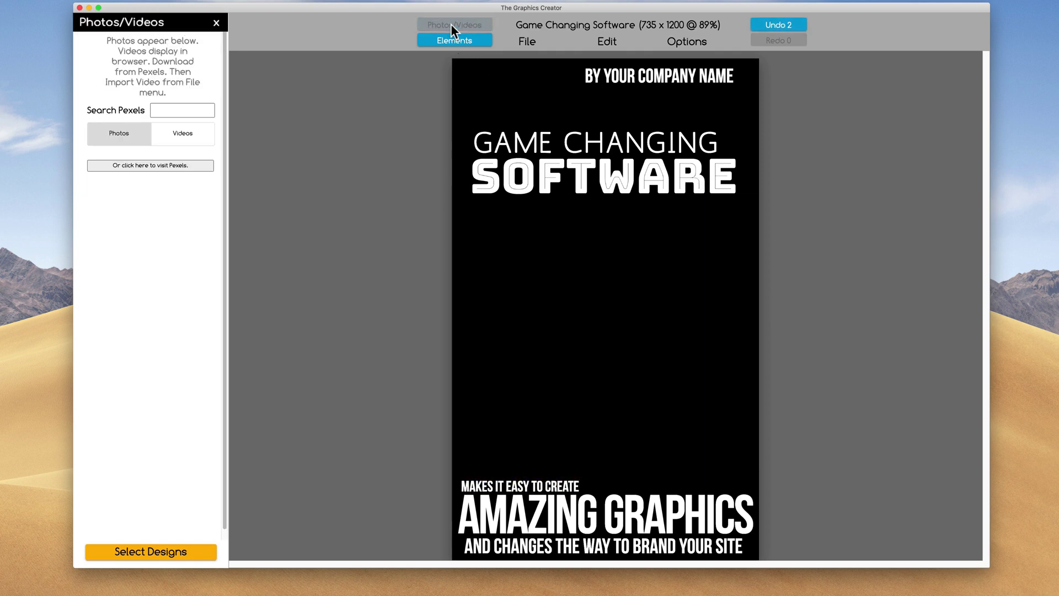
click(193, 116)
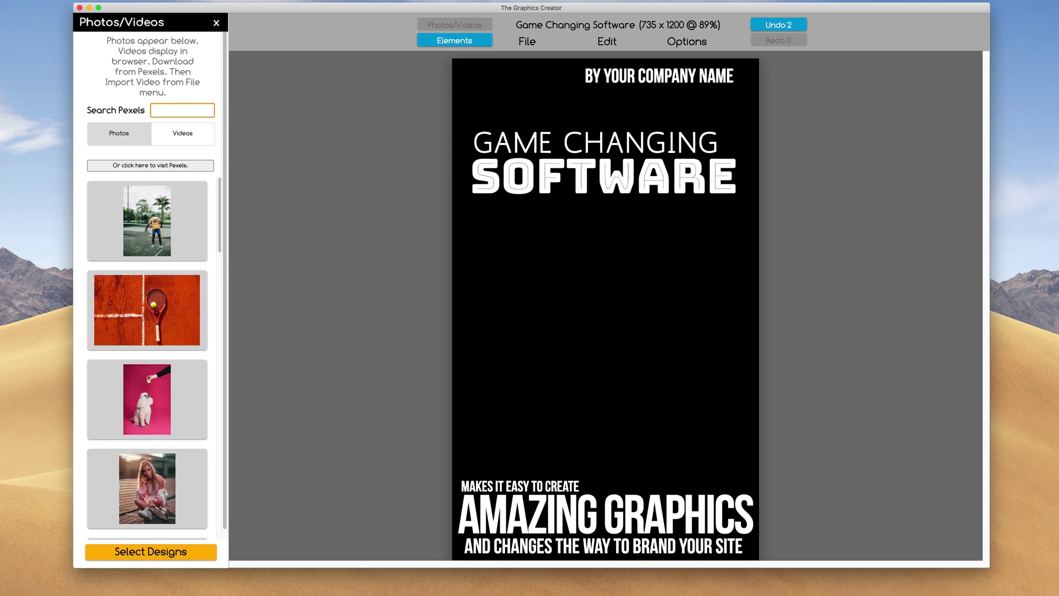
drag(219, 213, 576, 292)
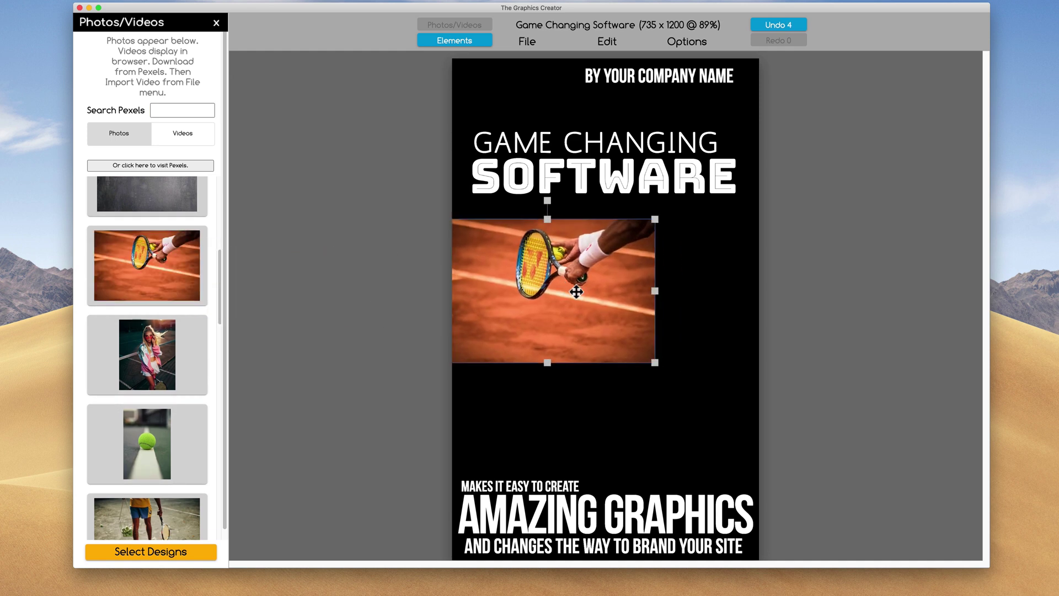
drag(656, 364, 792, 485)
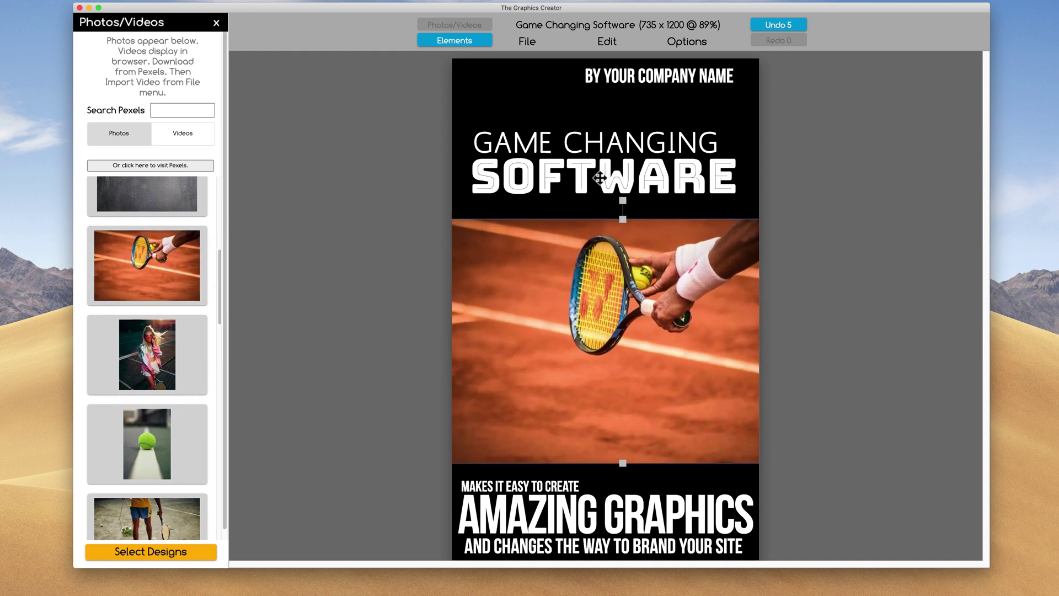
- Change the title word SOFTWARE to TENNIS so it reads GAME CHANGING TENNIS
double_click(583, 187)
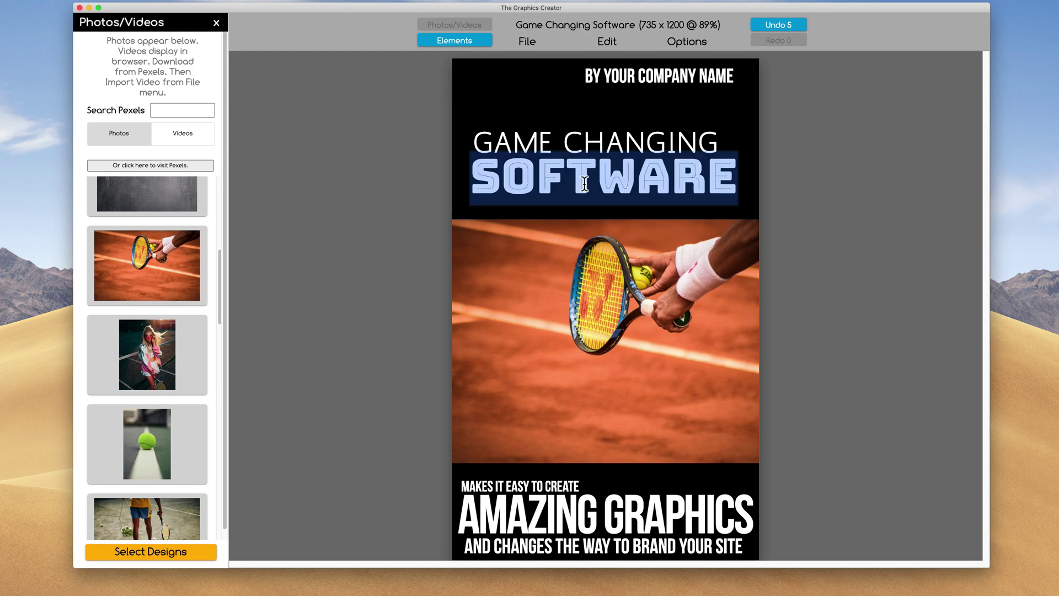
text(TENNIS)
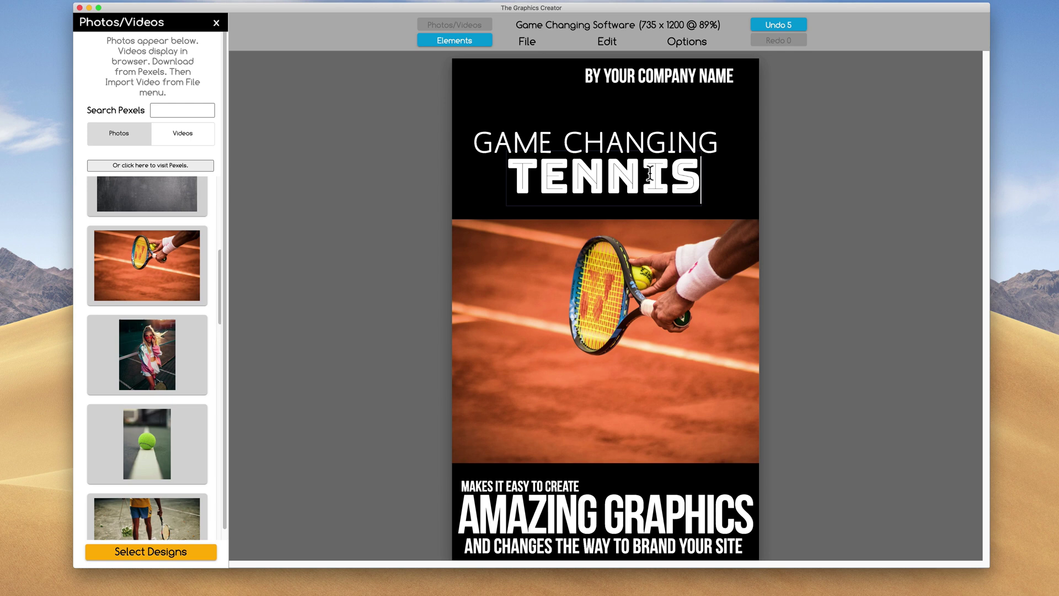
click(825, 224)
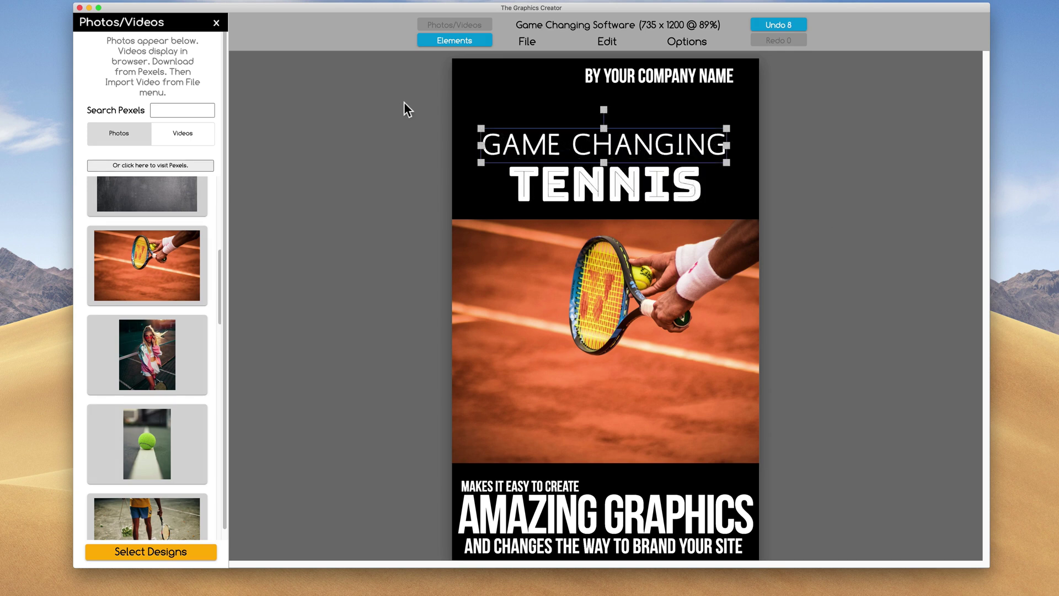
- Export the cover as the PNG Tennis1.png and confirm it in the Downloads folder
click(524, 42)
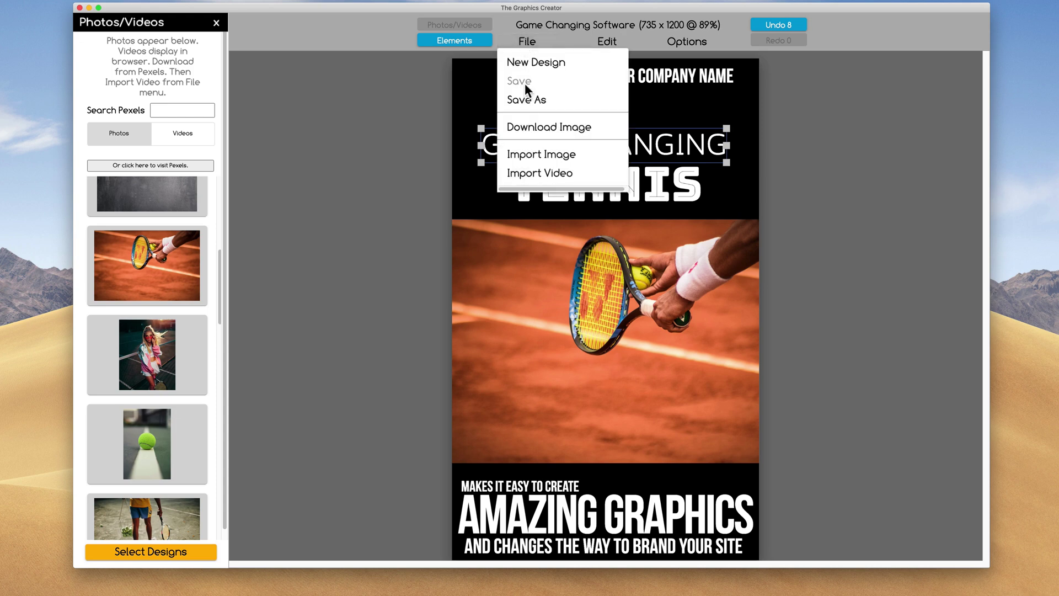
click(528, 128)
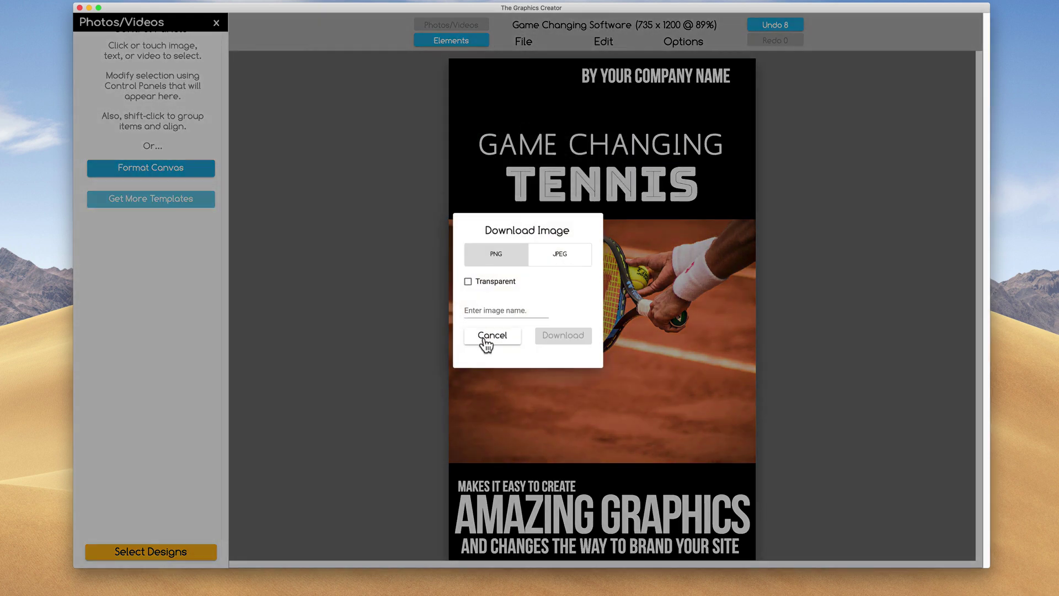
click(481, 309)
text(Tennis1)
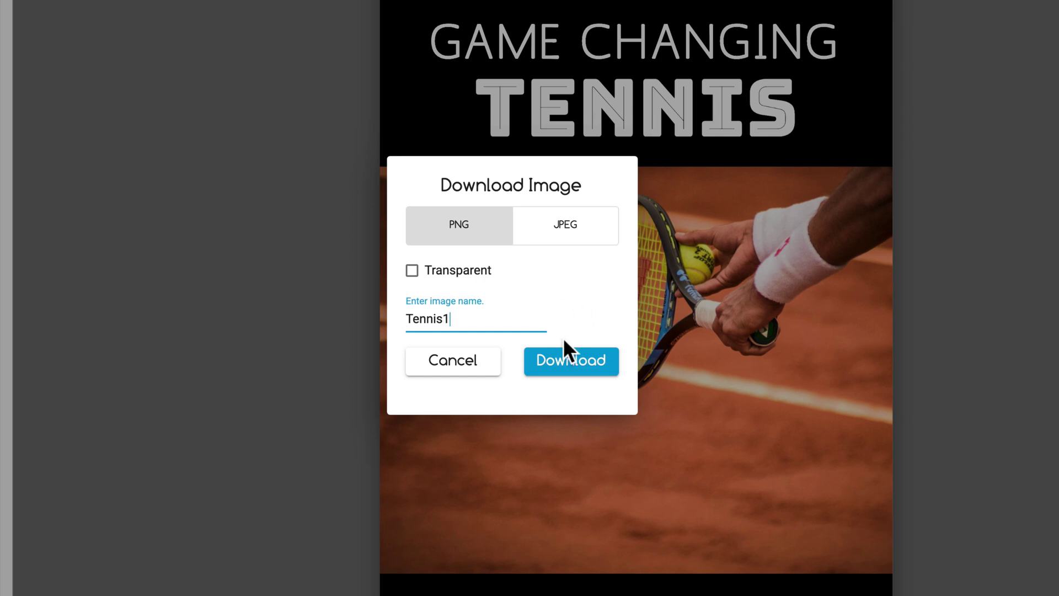
click(568, 363)
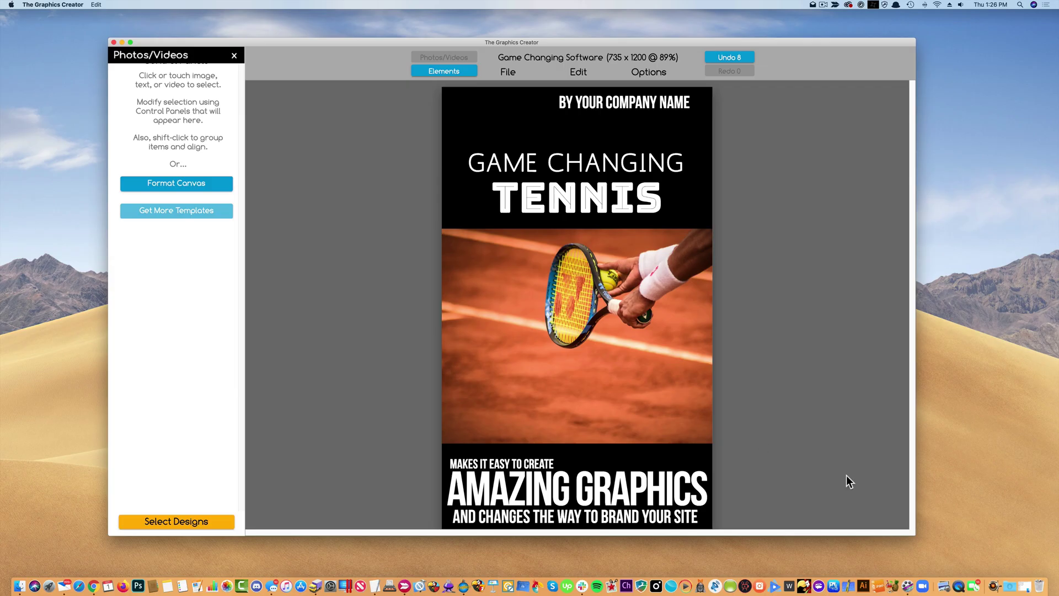
click(1017, 584)
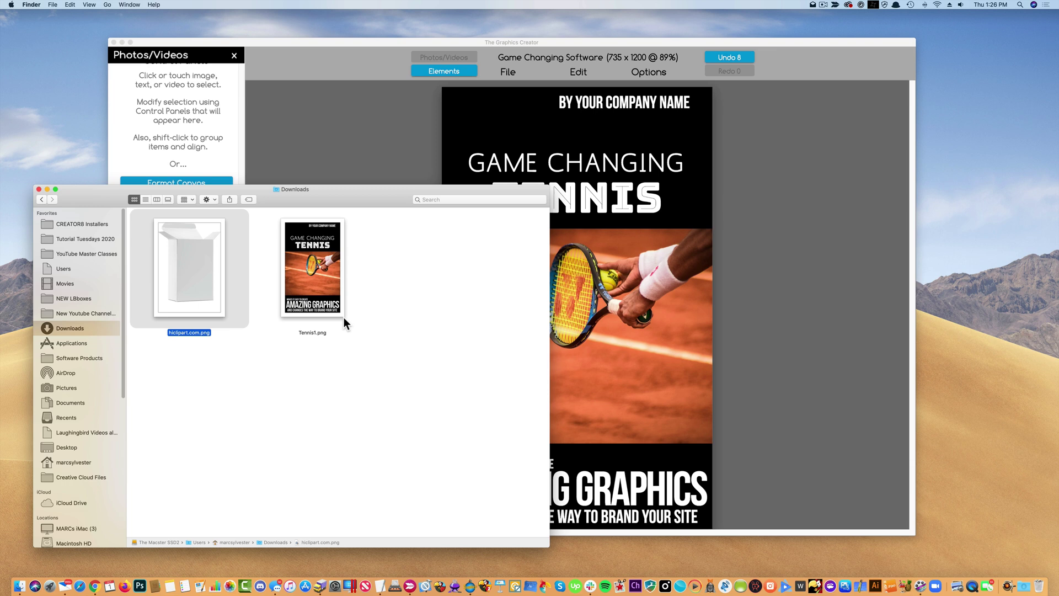
click(725, 338)
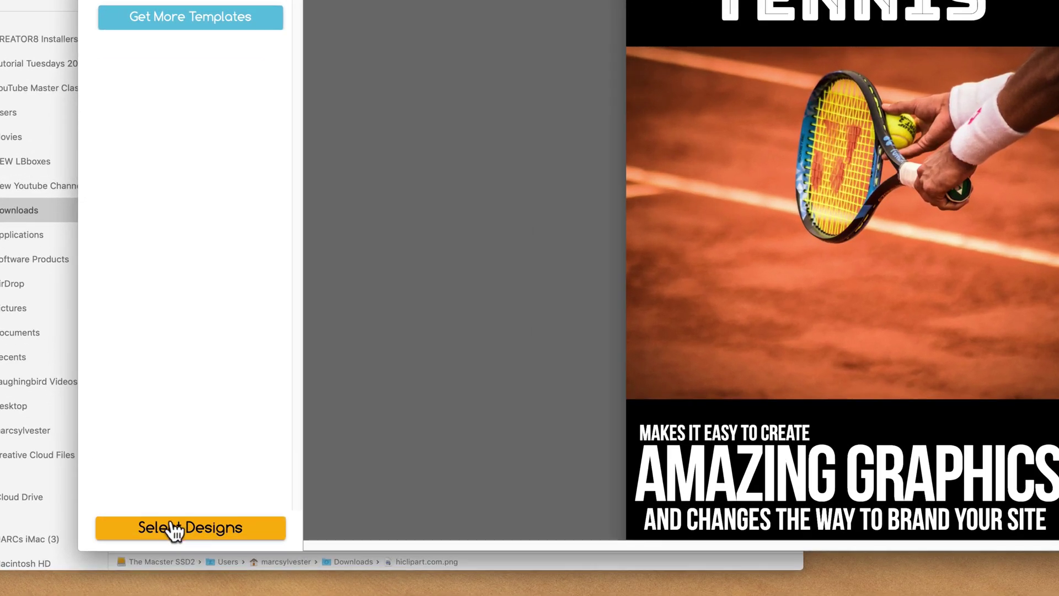
- Discard the tennis cover edits and open the eBook 07 tilted-book mockup from eCover 3D Mockups
click(191, 523)
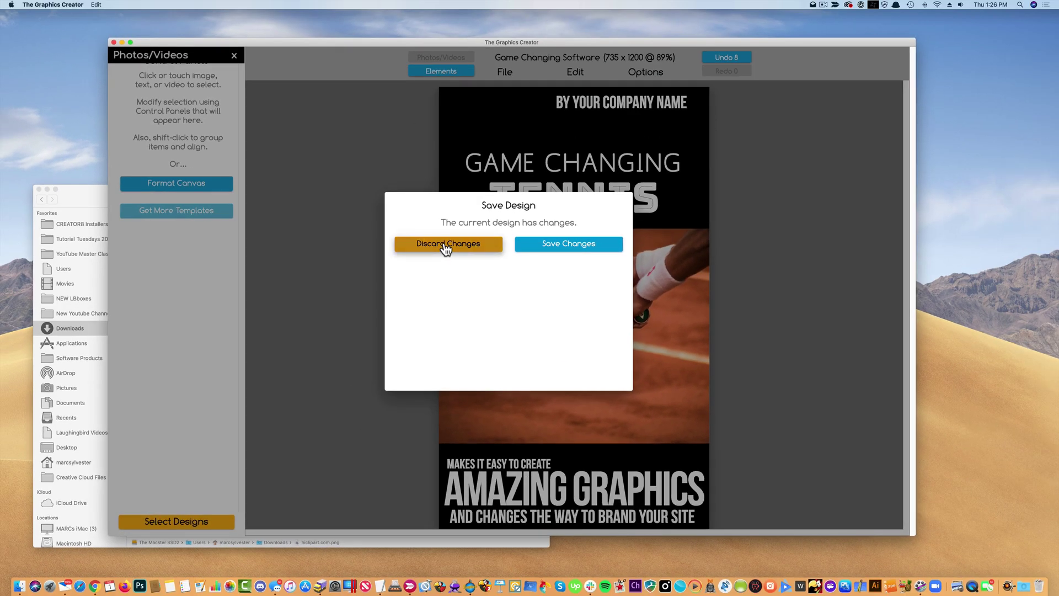
click(447, 244)
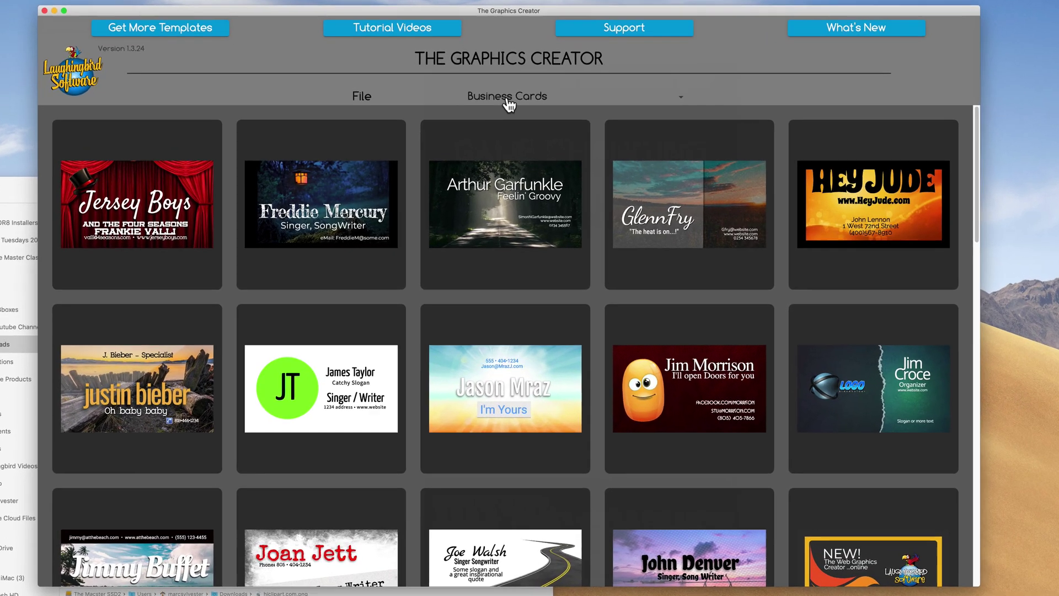
click(510, 116)
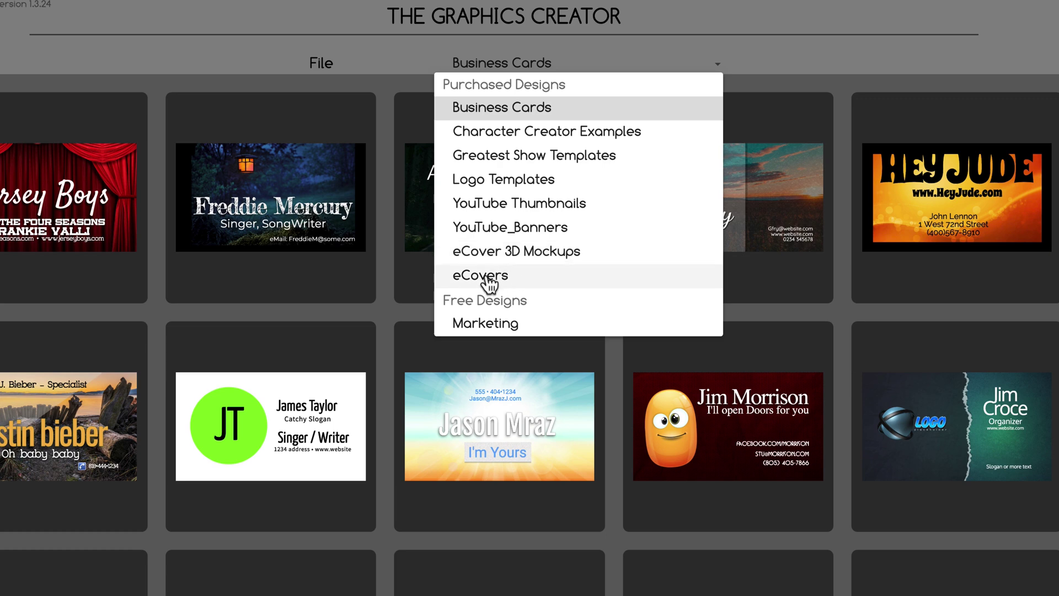
click(500, 258)
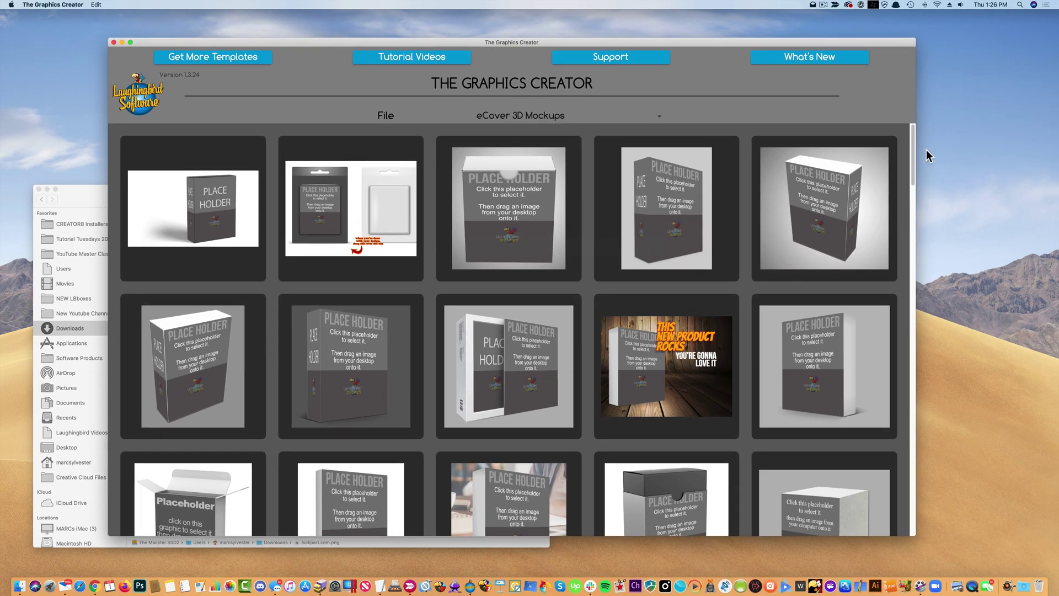
drag(912, 144, 923, 236)
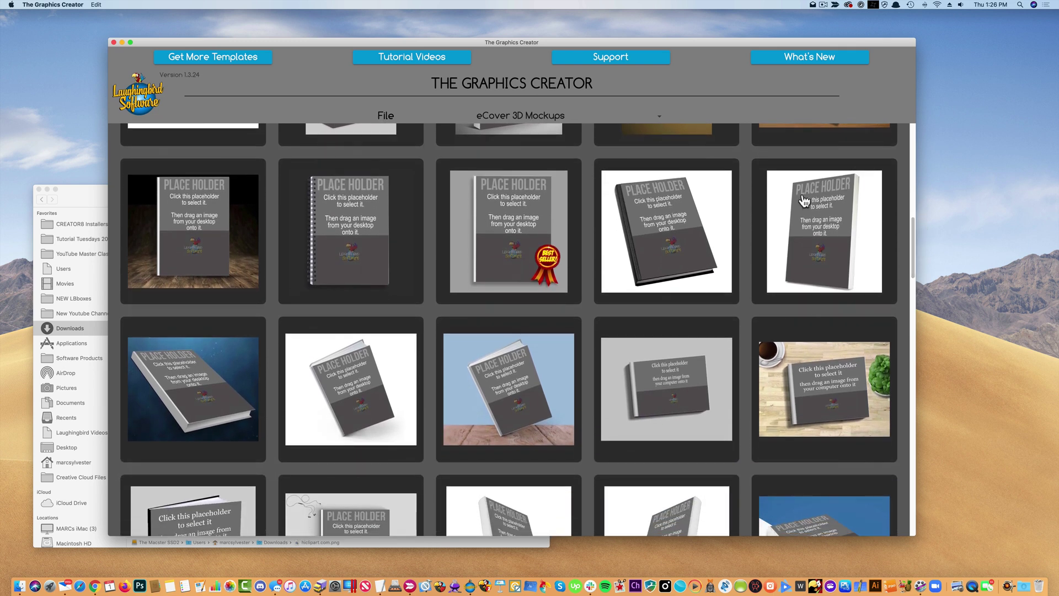
click(669, 224)
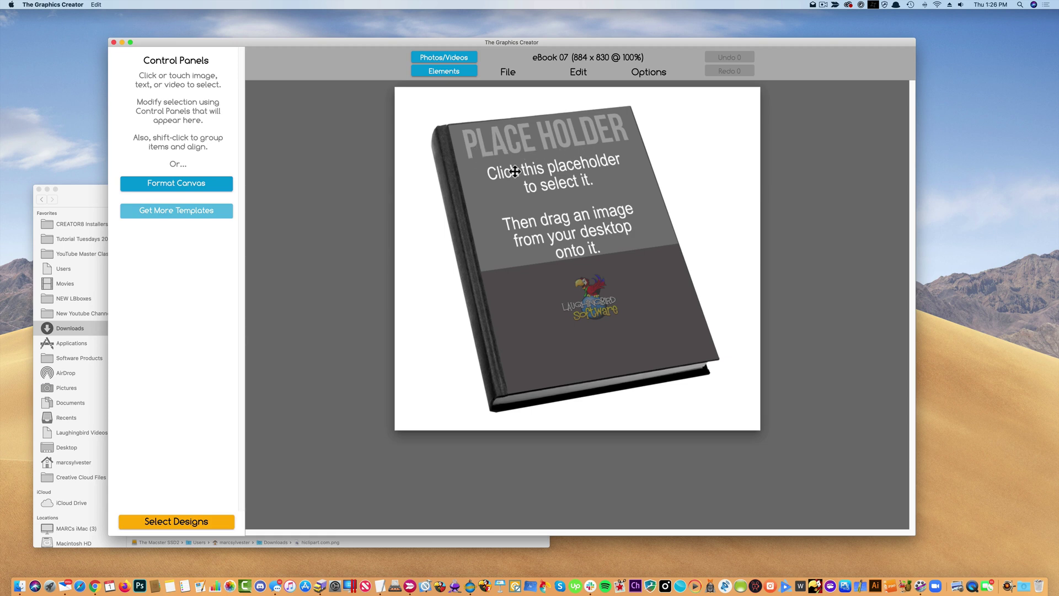
- Put Tennis1.png from Downloads onto the eBook 07 book cover and nudge the book slightly left
click(591, 173)
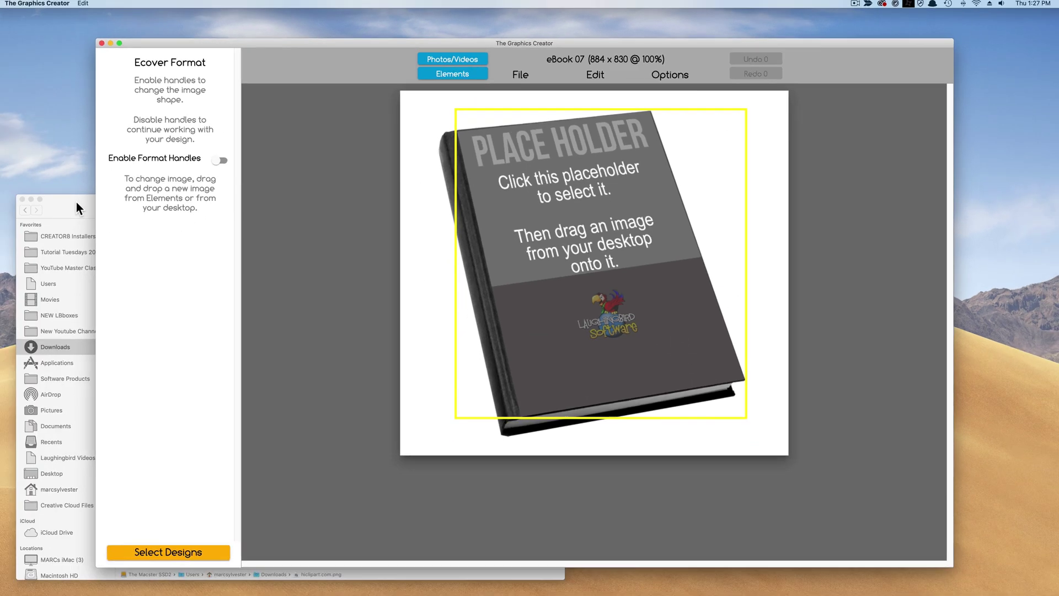
click(92, 198)
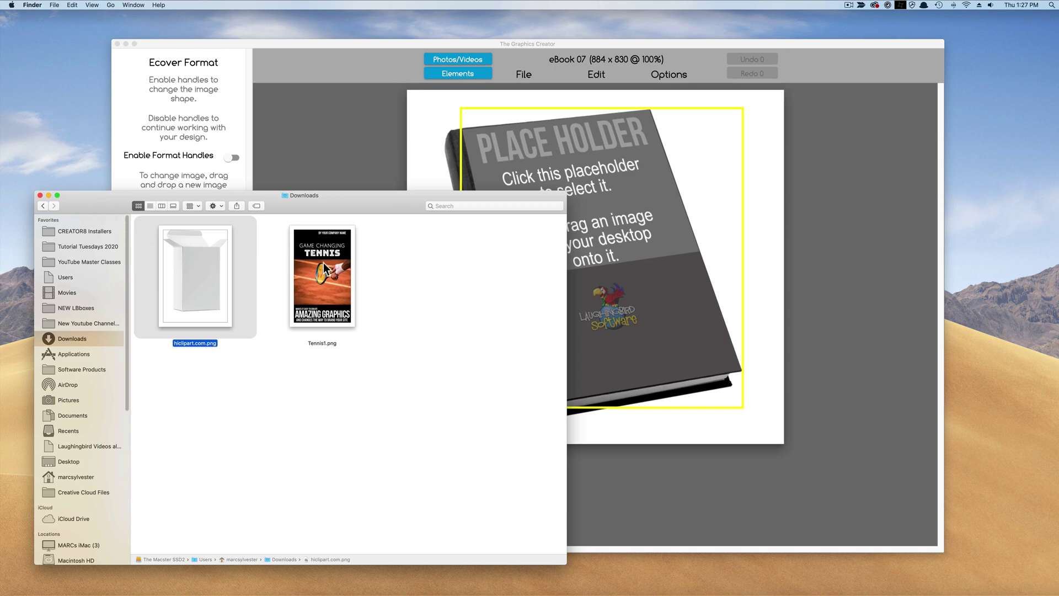
drag(323, 281, 600, 179)
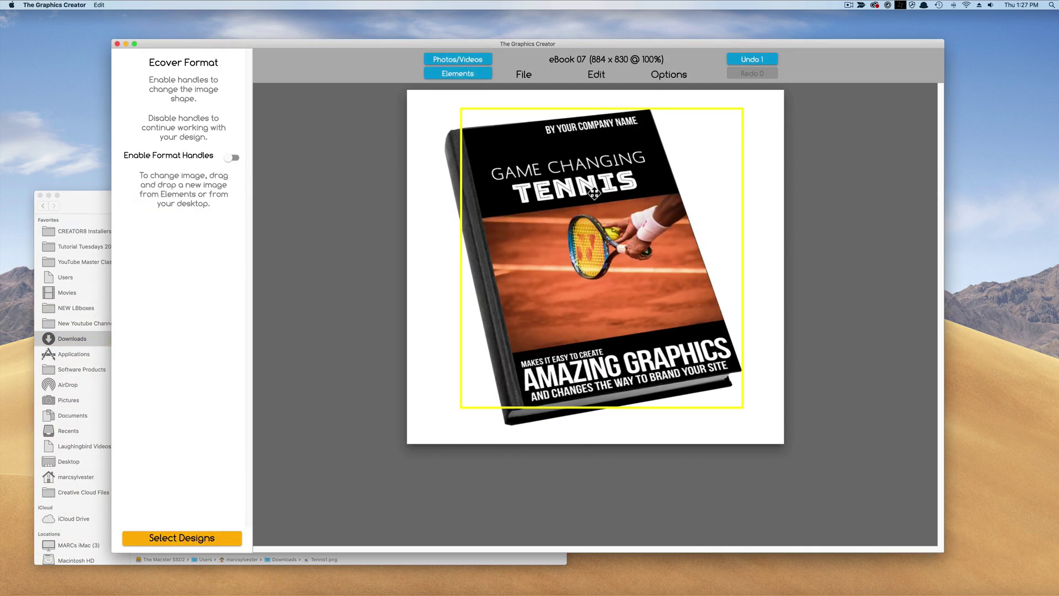
click(439, 208)
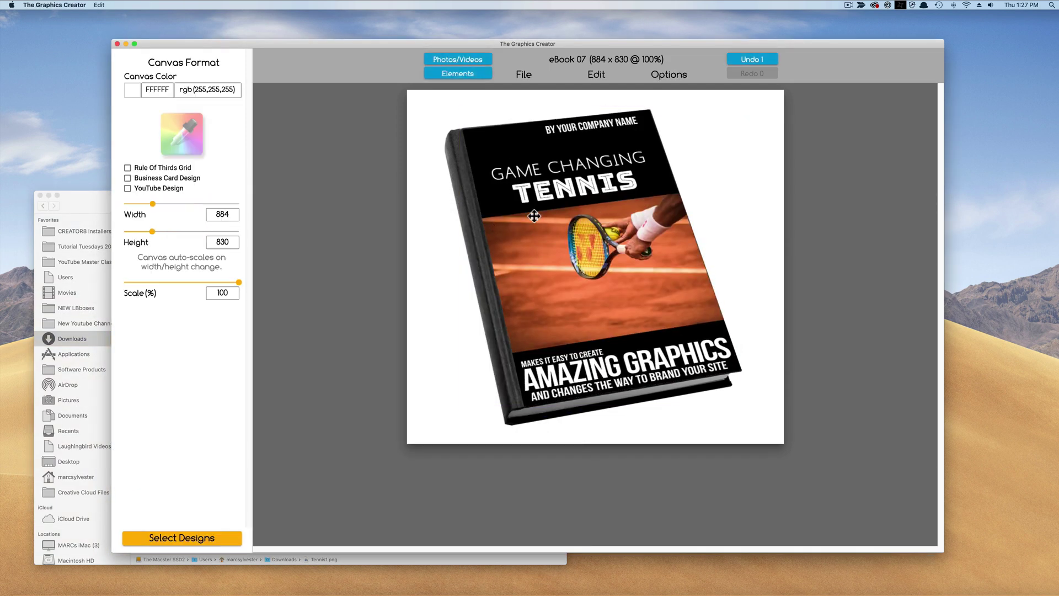
drag(541, 218, 539, 216)
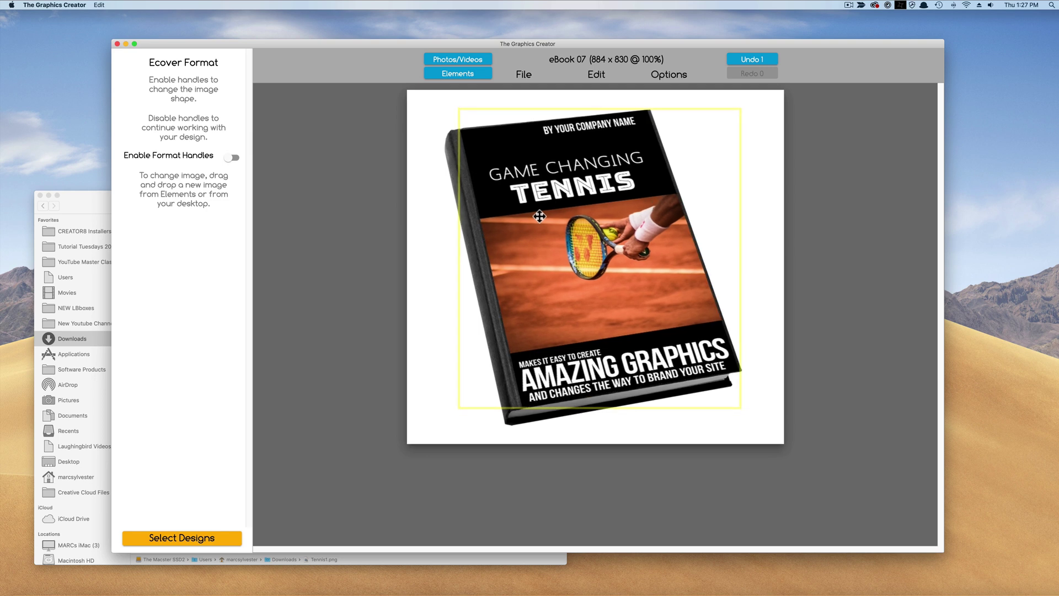
click(539, 216)
click(750, 210)
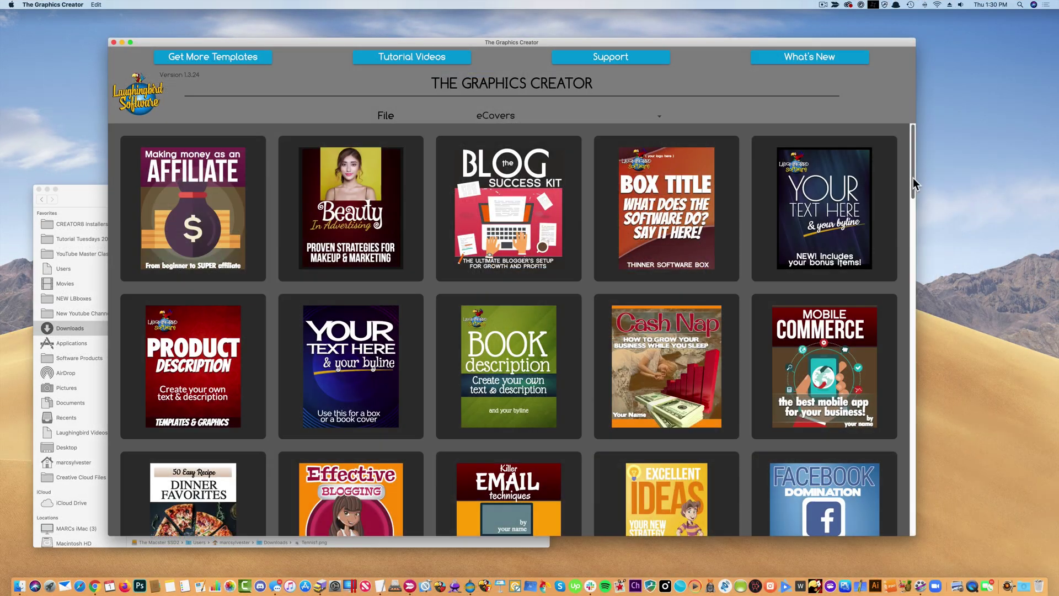
- Browse the Logo Templates category, then switch the gallery to Business Cards
drag(913, 178, 916, 310)
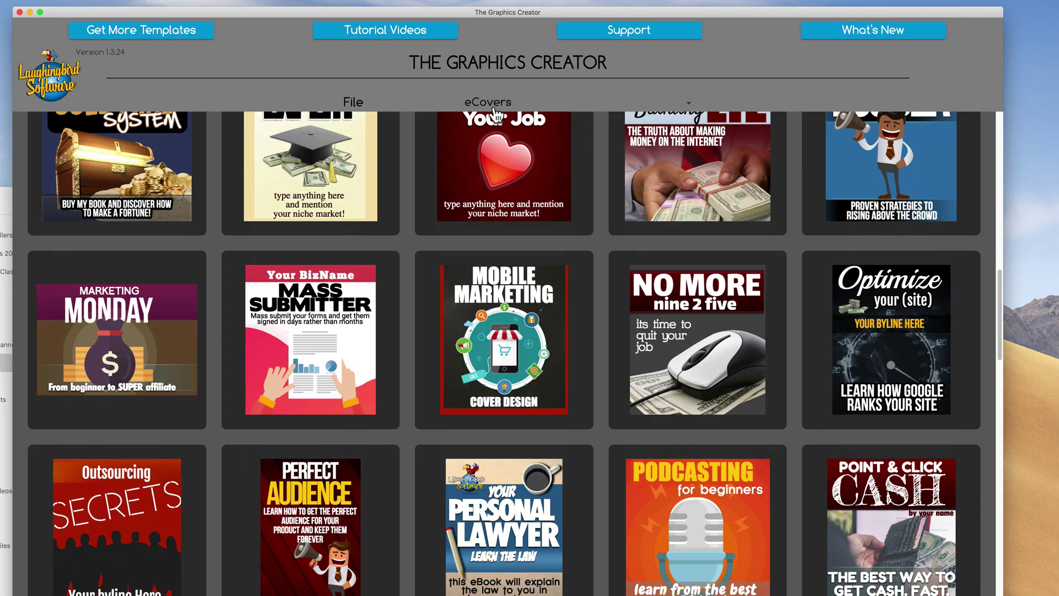
click(490, 104)
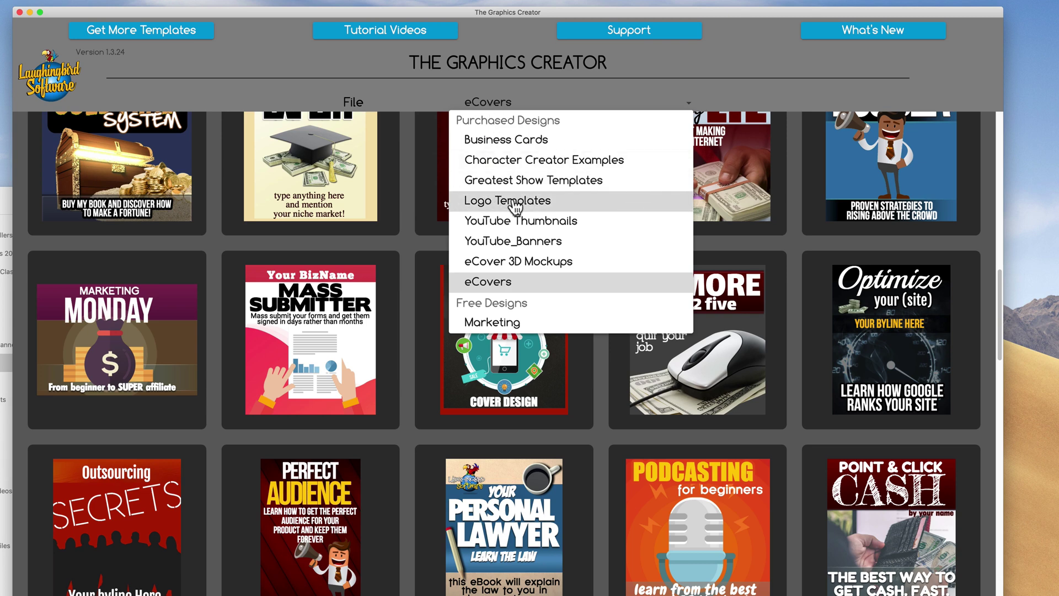
click(513, 200)
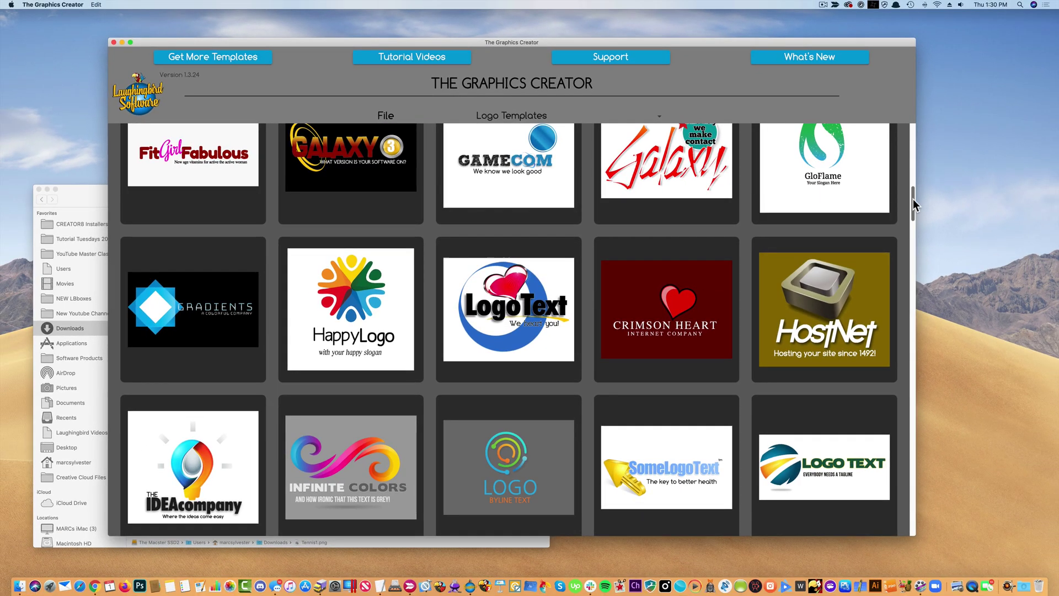
drag(912, 199, 902, 233)
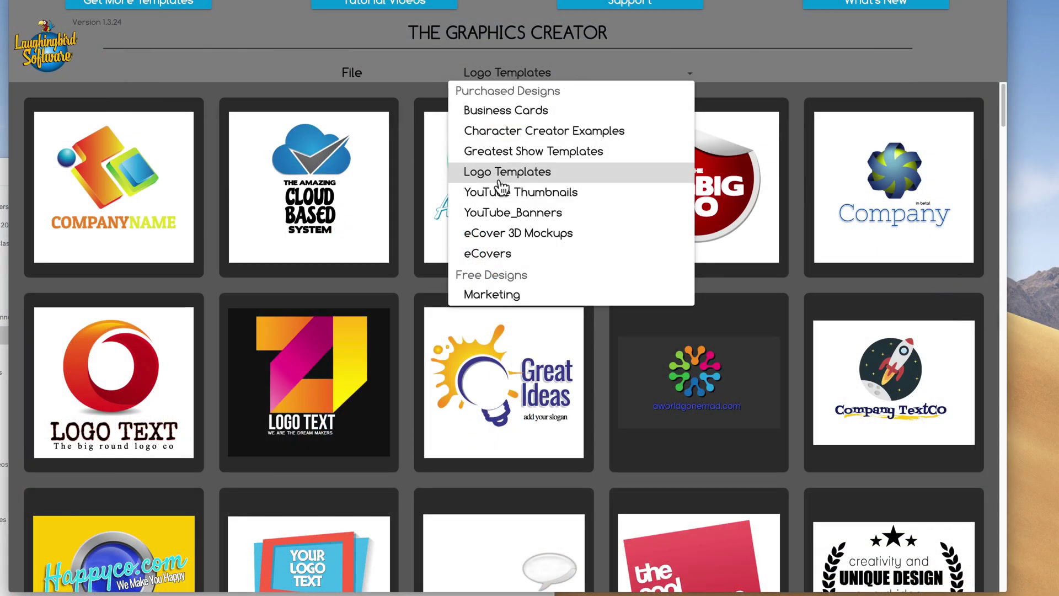
click(508, 113)
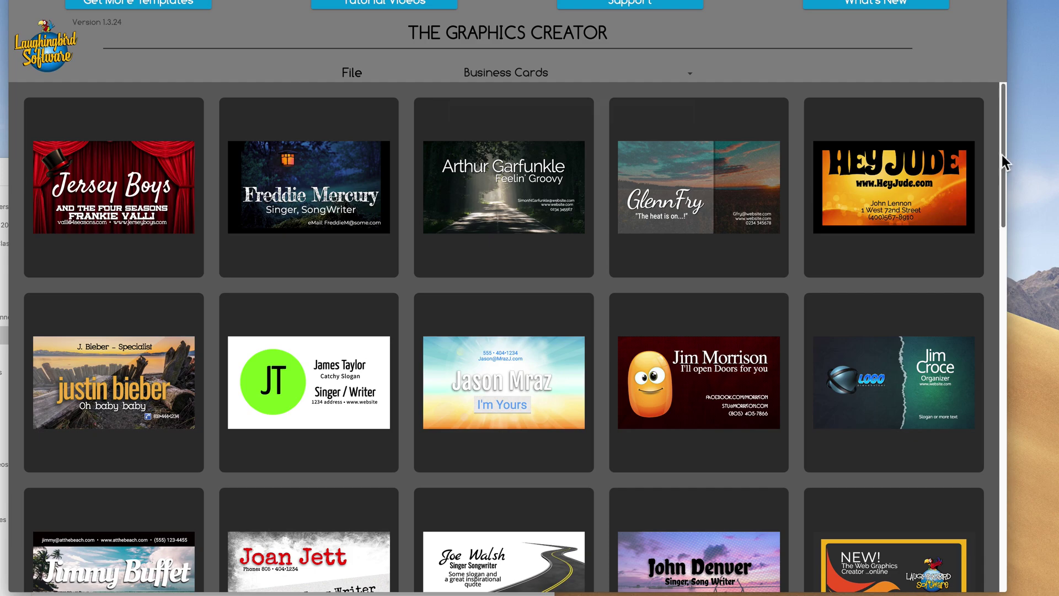
drag(1001, 154, 1005, 204)
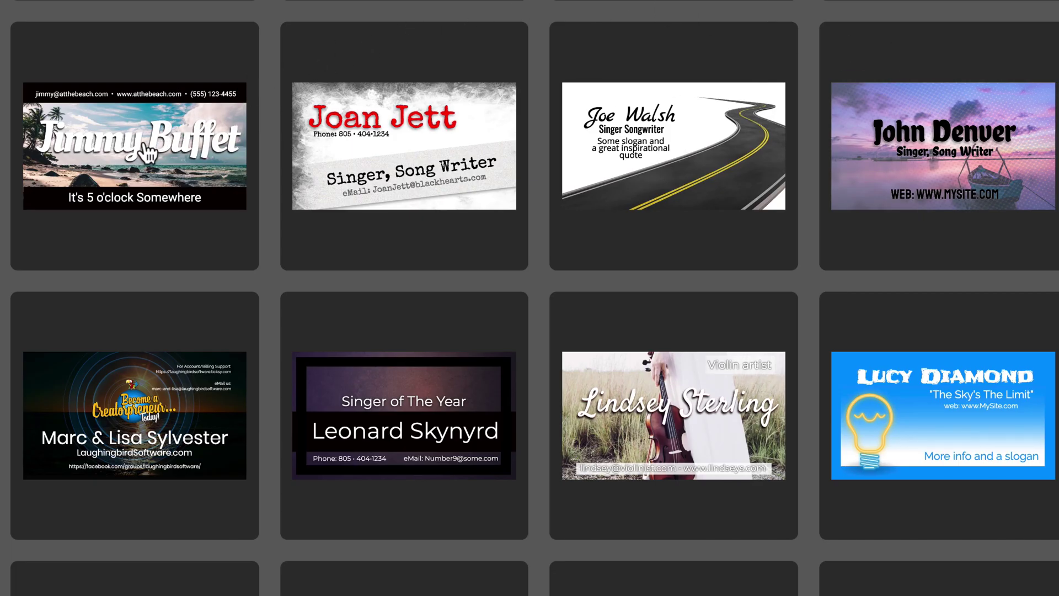
- Open the LaughingbirdCard 1050 x 600 template, move its logo slightly up, and select the sunset photo
click(150, 407)
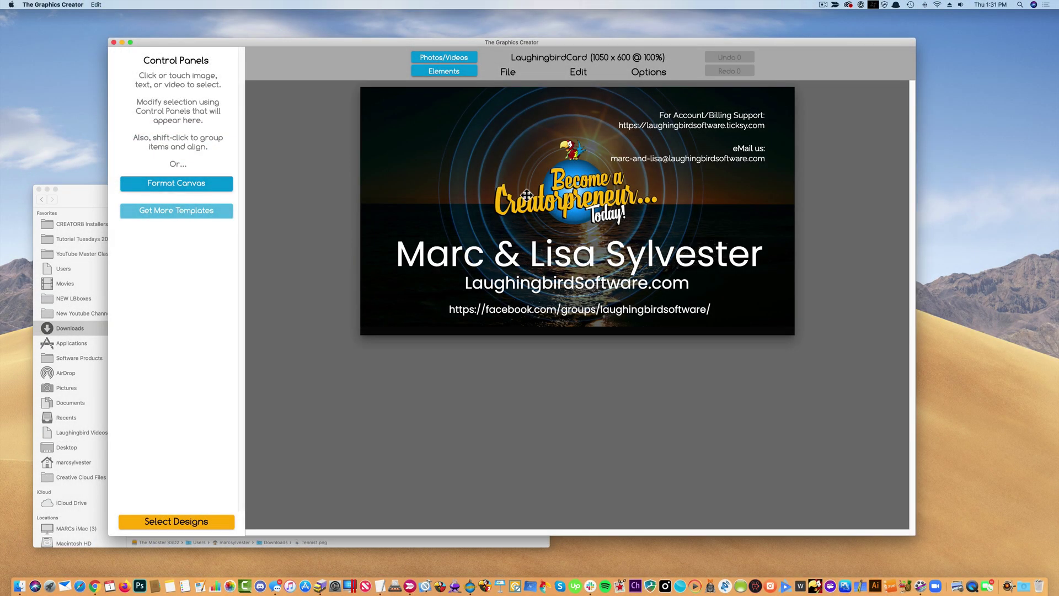
click(499, 169)
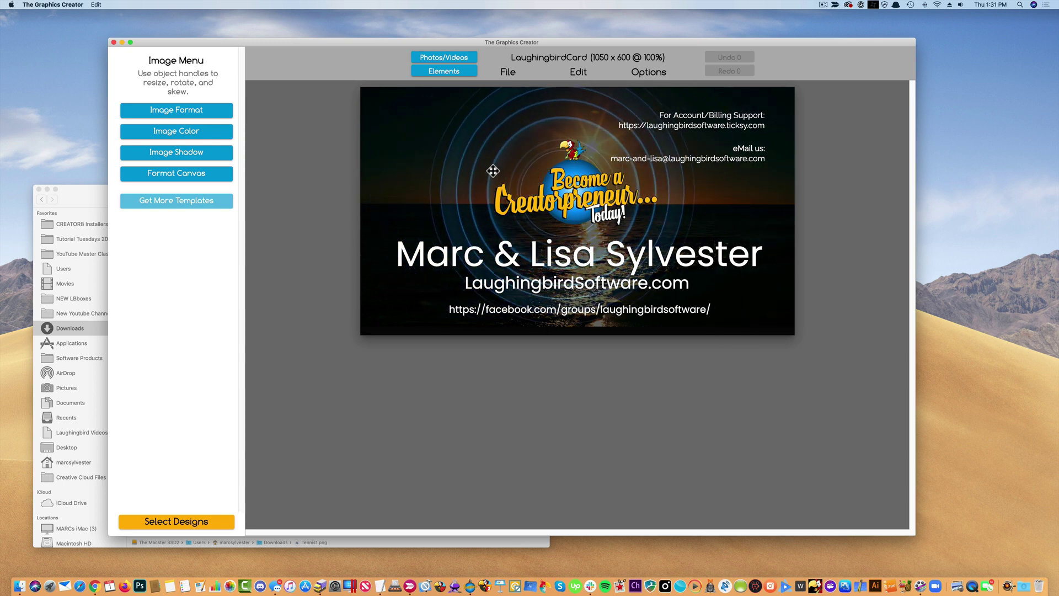
mouse_move(583, 202)
mouse_down()
mouse_move(585, 186)
mouse_move(585, 197)
mouse_up()
click(400, 181)
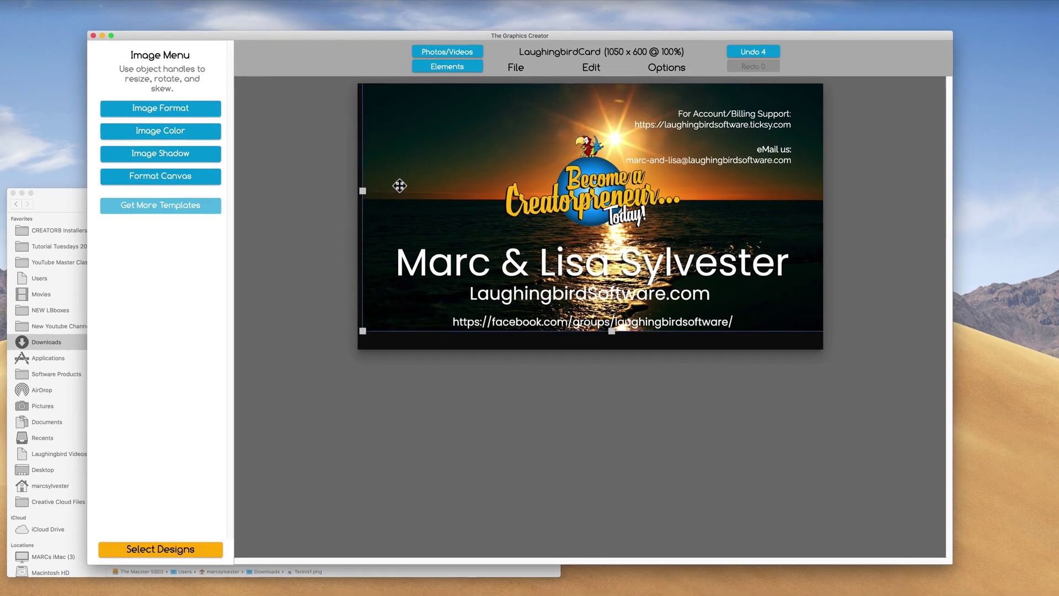
- Delete the sunset background and try a brown parchment texture stretched behind the text and logo
key(Delete)
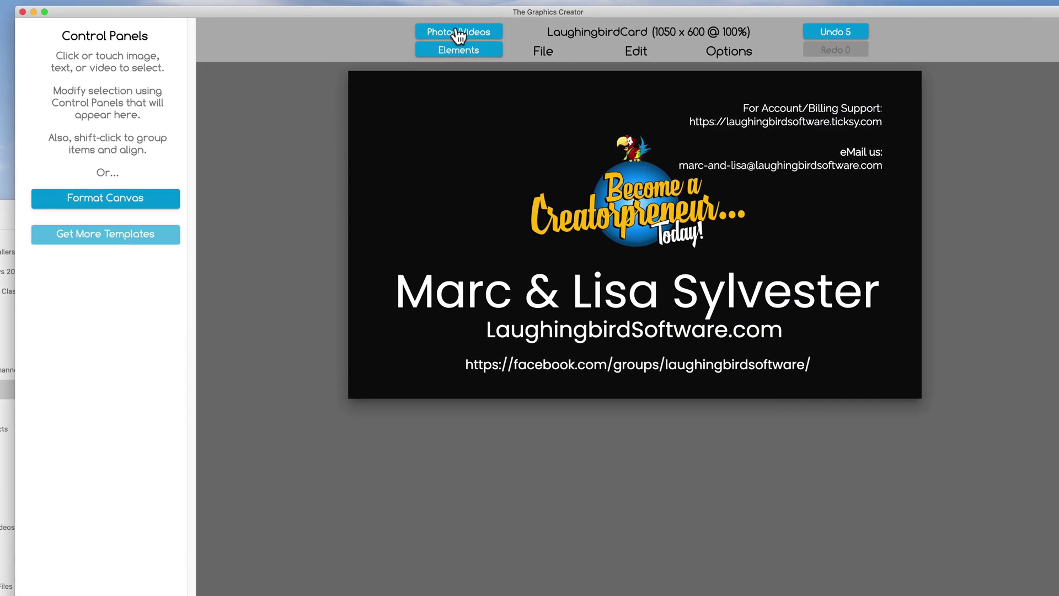
click(458, 37)
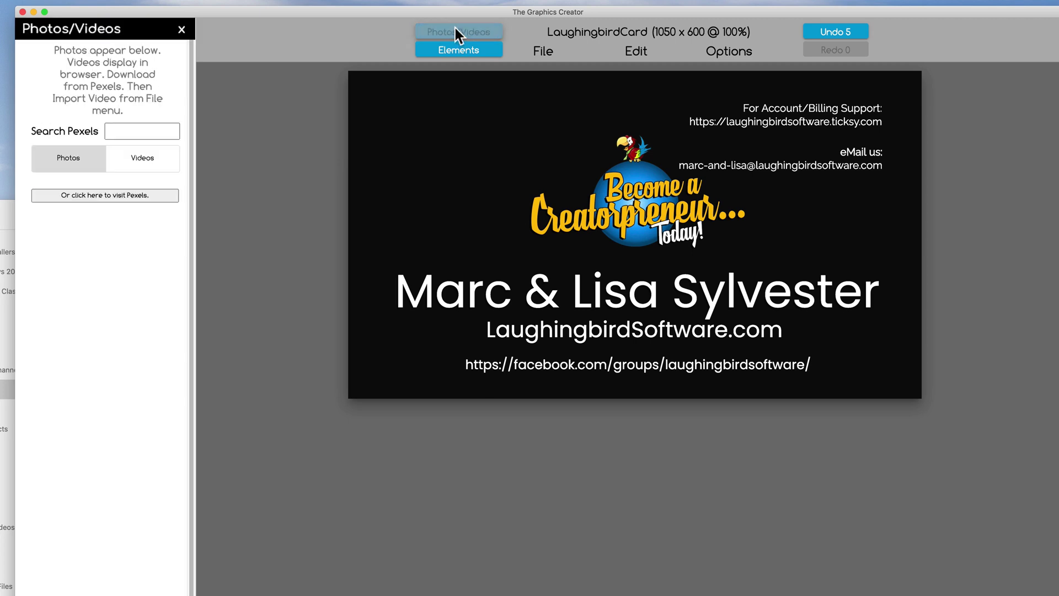
click(118, 132)
text(a)
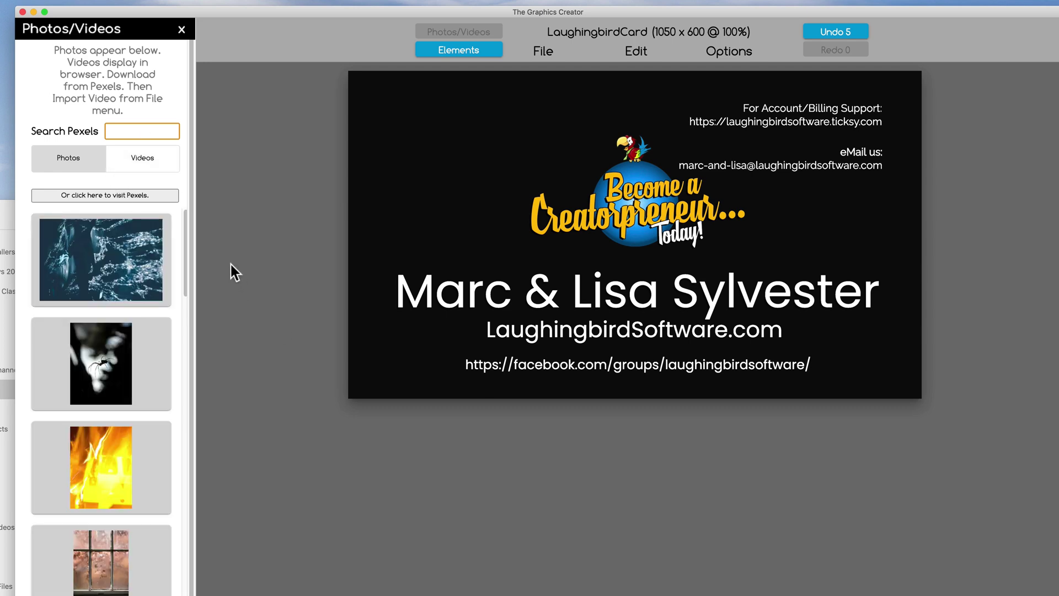
drag(184, 234, 191, 353)
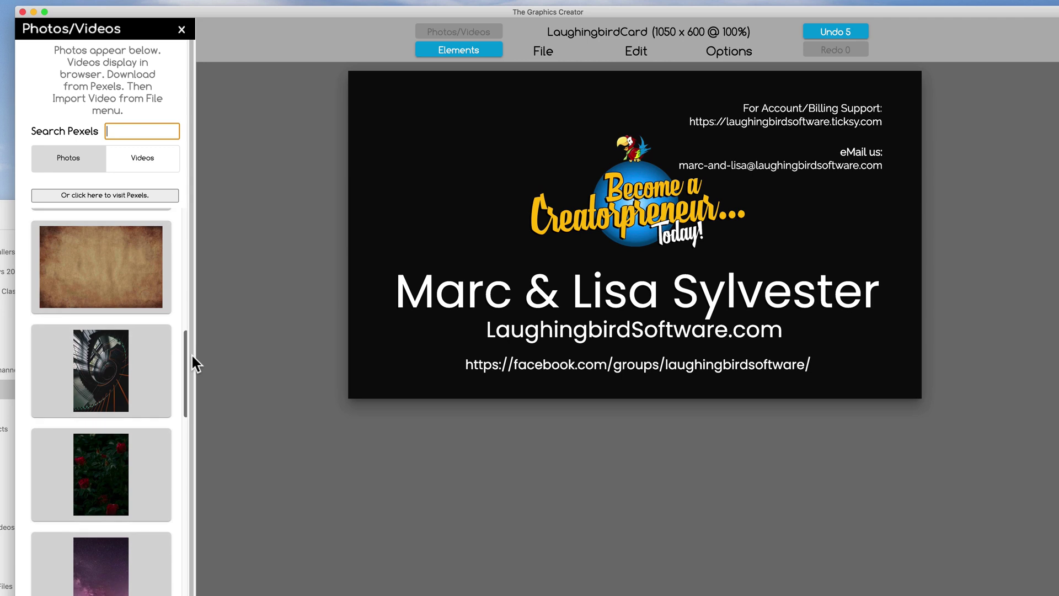
drag(111, 270, 747, 233)
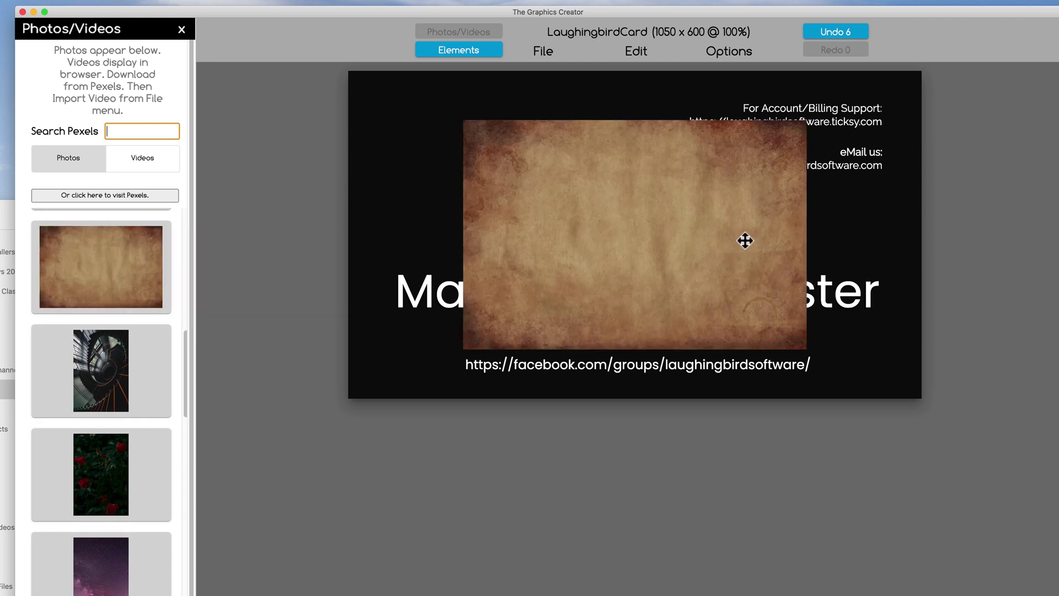
drag(745, 241, 622, 196)
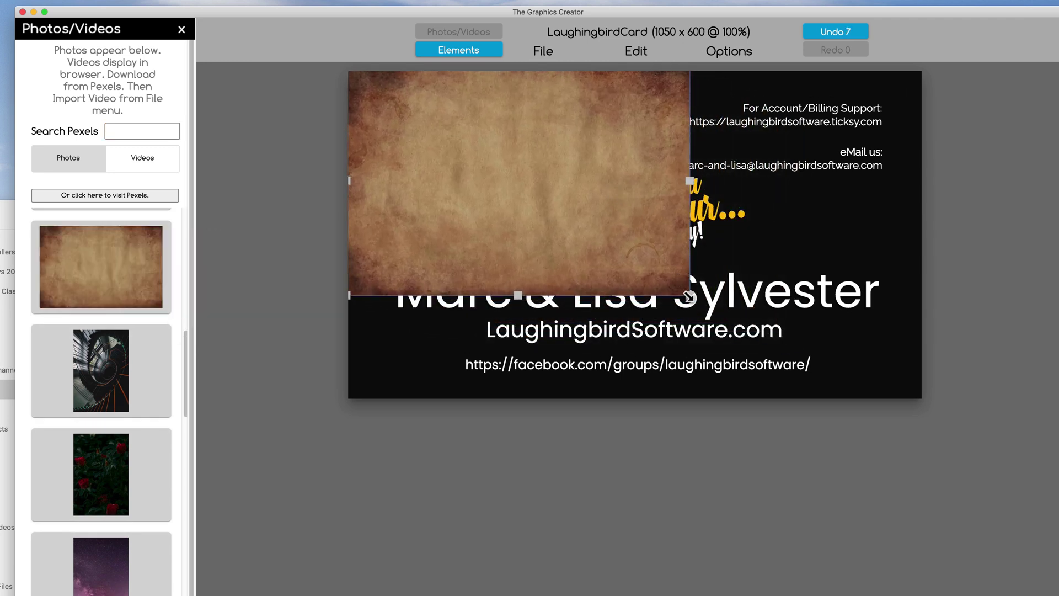
drag(690, 296, 964, 426)
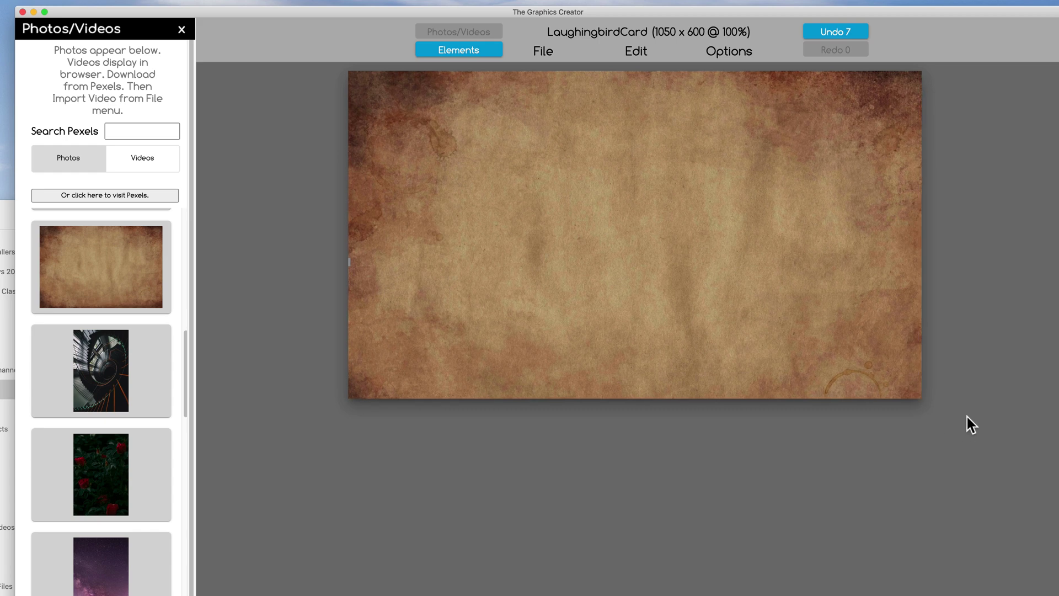
click(725, 59)
click(733, 142)
drag(494, 170, 449, 144)
- Swap the parchment for a red rose photo filling the card, sent behind the text and logo
key(Delete)
drag(99, 481, 498, 201)
drag(605, 243, 436, 169)
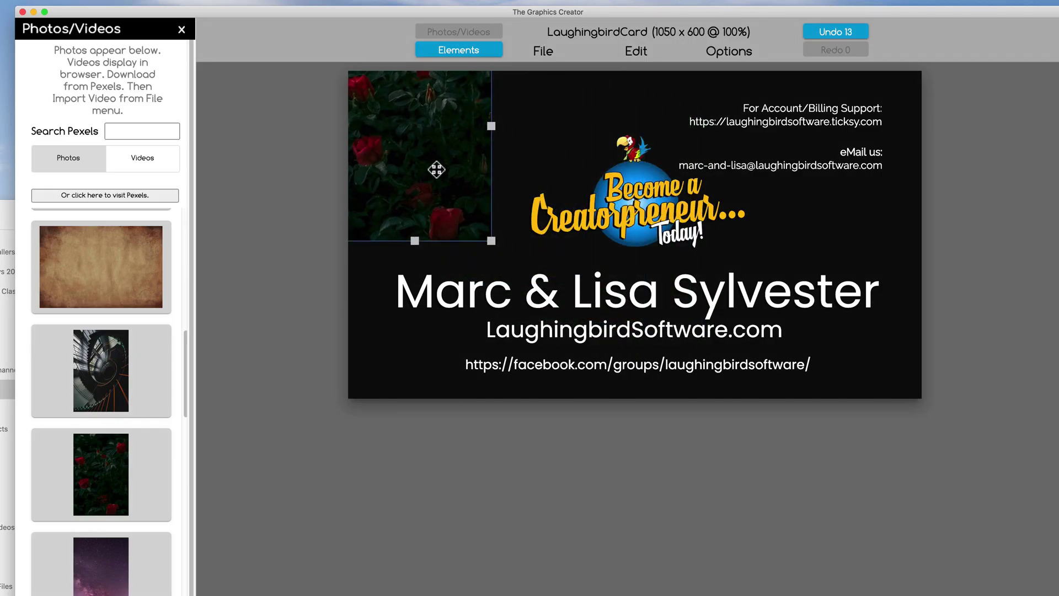
drag(491, 240, 917, 397)
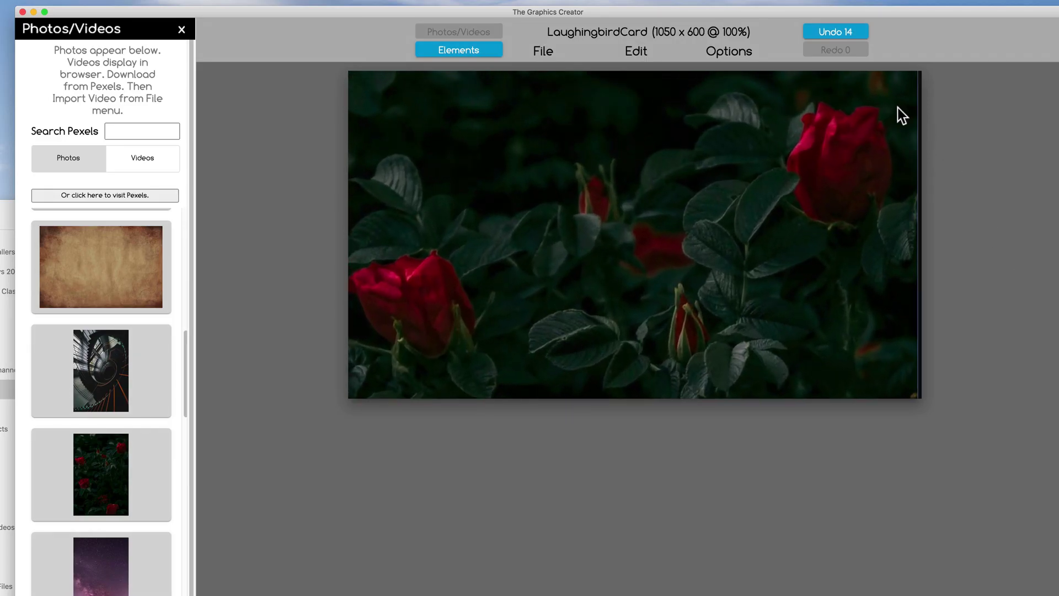
click(729, 51)
click(733, 143)
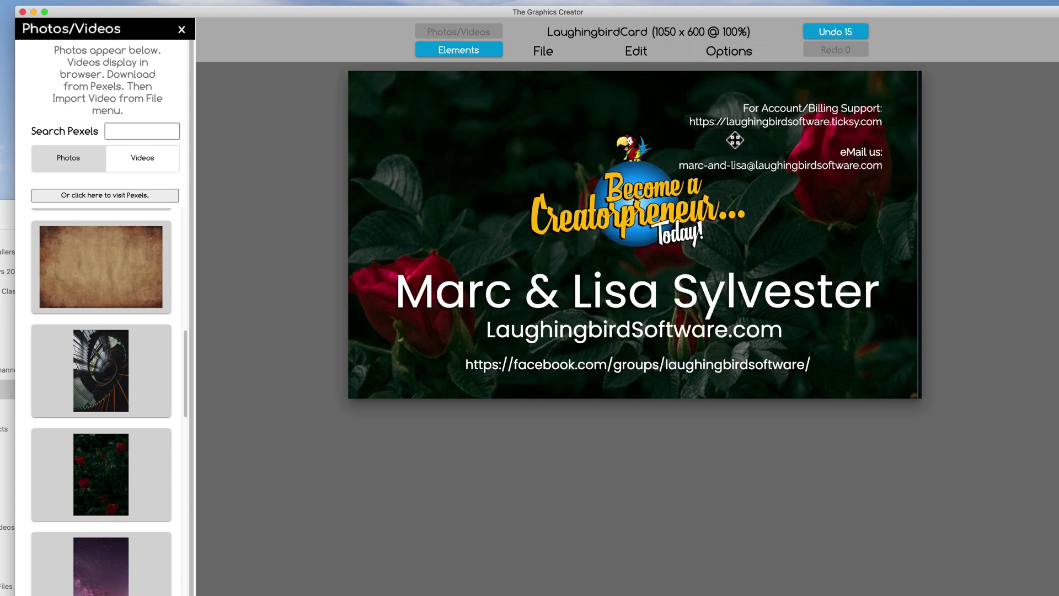
drag(837, 220, 841, 220)
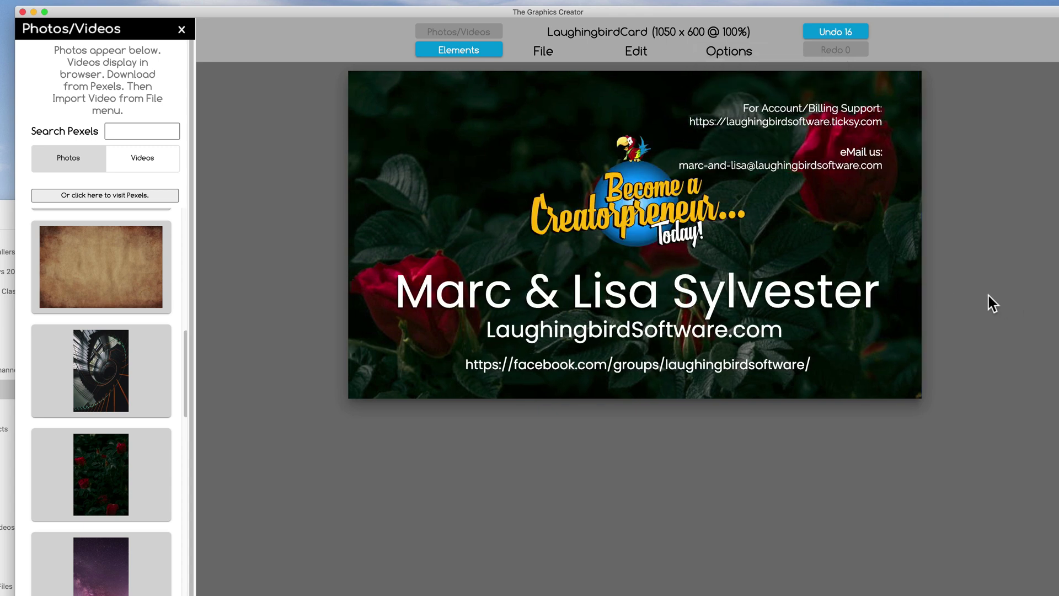
- Turn on the Business Card Design print margins in the canvas format settings
click(182, 30)
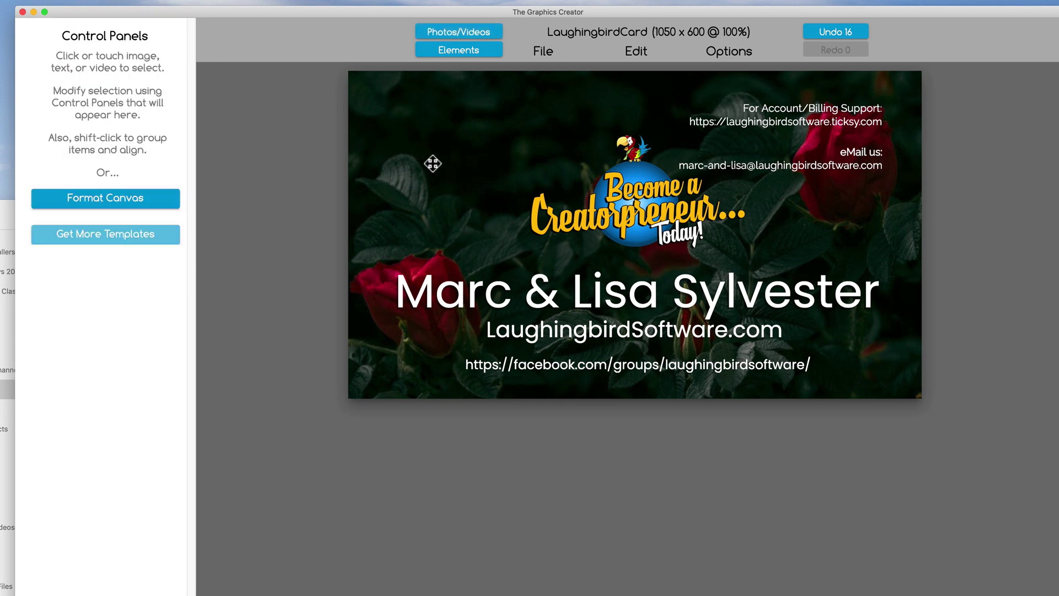
click(104, 203)
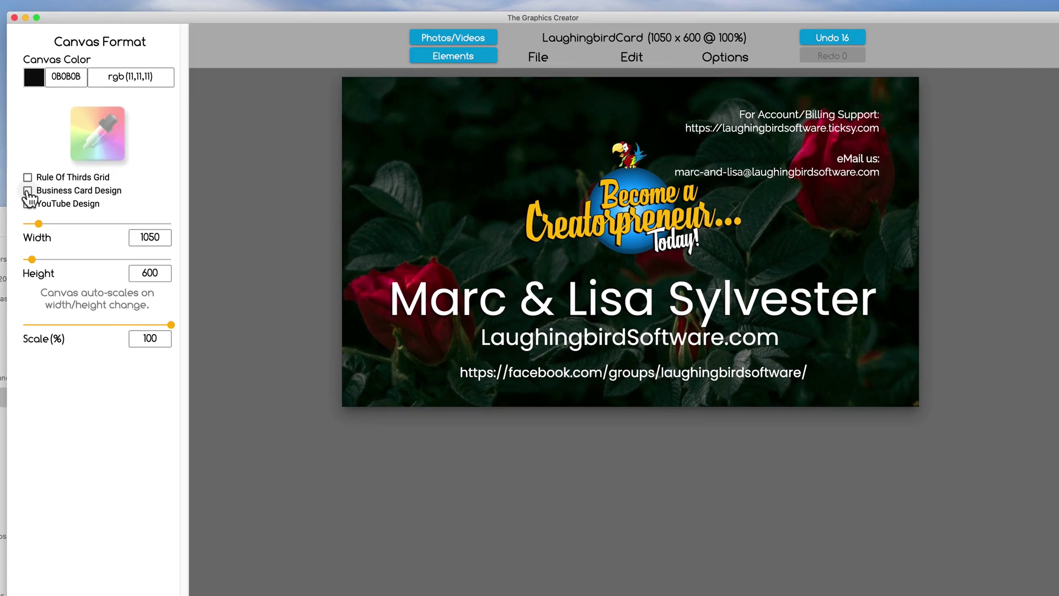
click(27, 190)
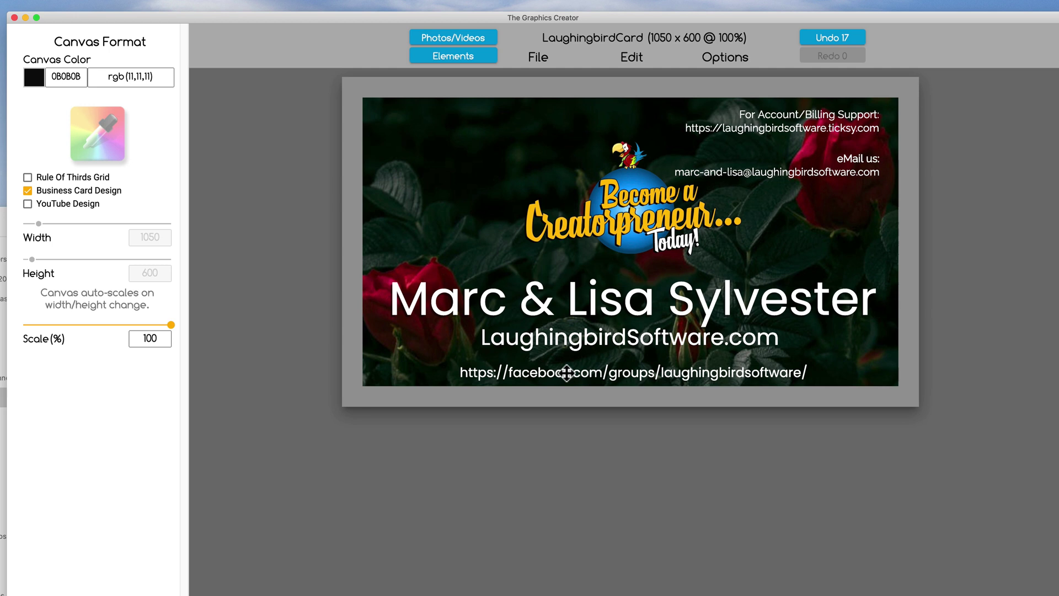
- Nudge the facebook address text slightly up and reposition the logo slightly
mouse_move(567, 373)
mouse_down()
mouse_move(567, 388)
mouse_move(567, 368)
mouse_up()
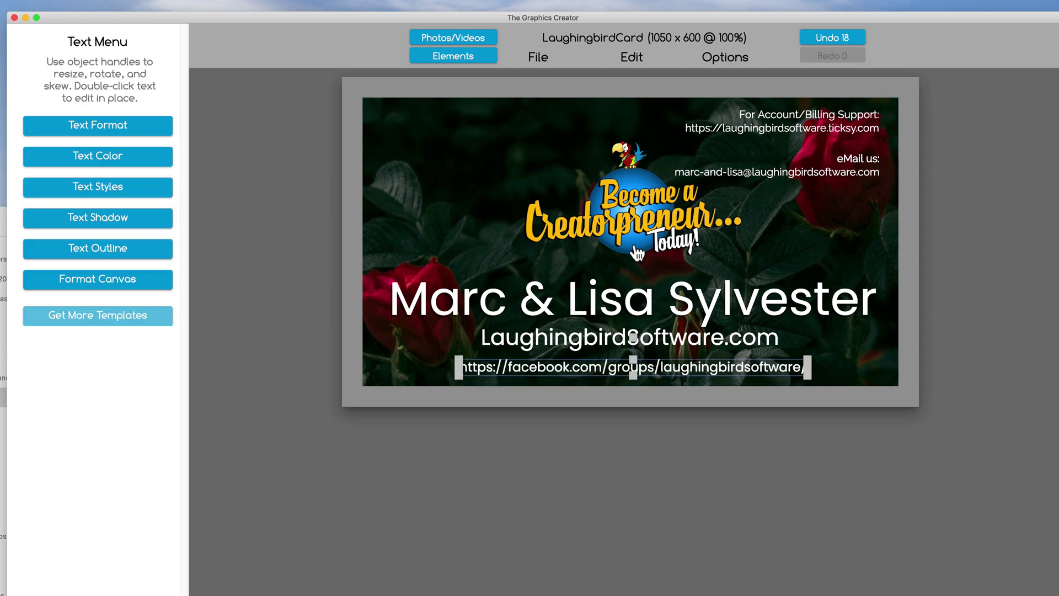
drag(634, 251, 620, 217)
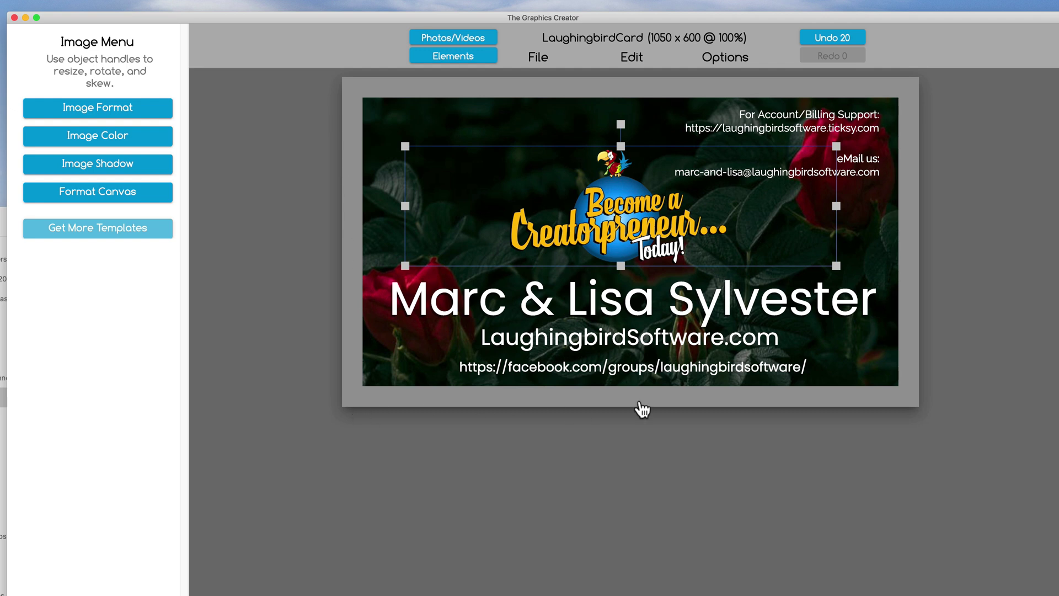
drag(644, 237, 647, 238)
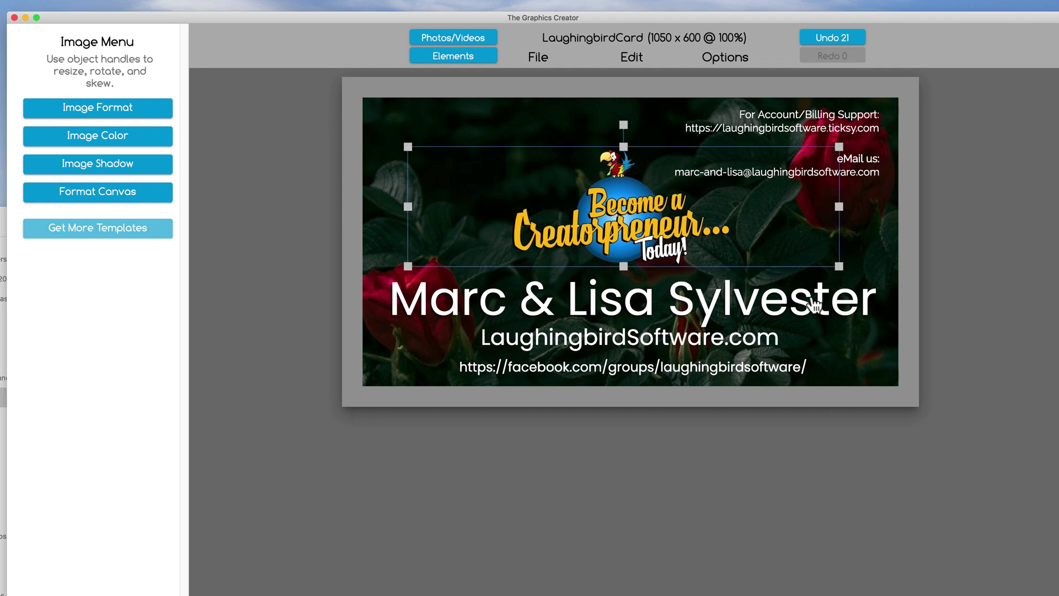
click(903, 368)
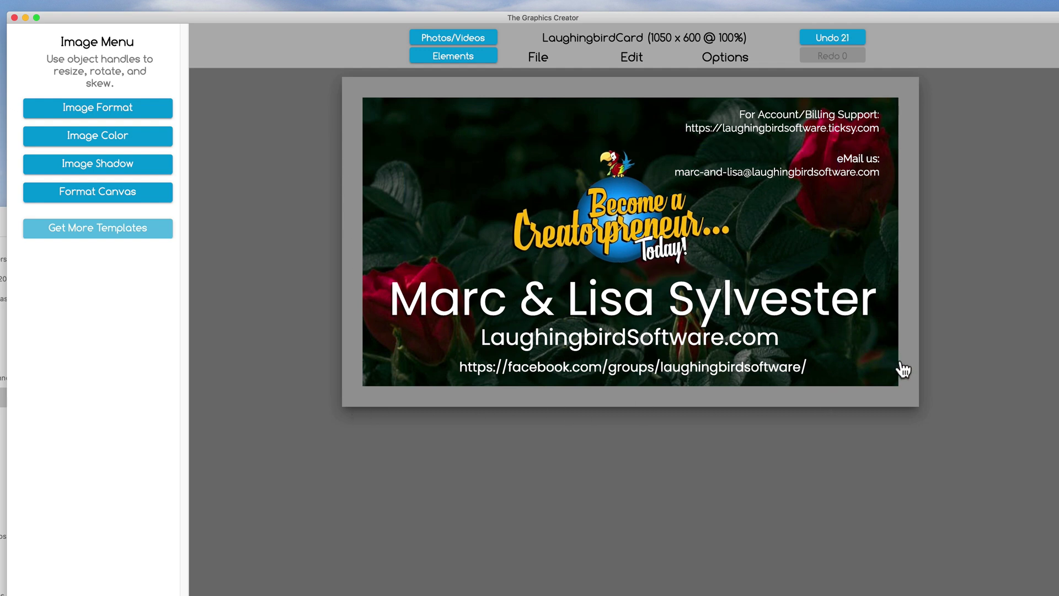
- Download the rose card as Business Card.png and return to the editor
click(535, 57)
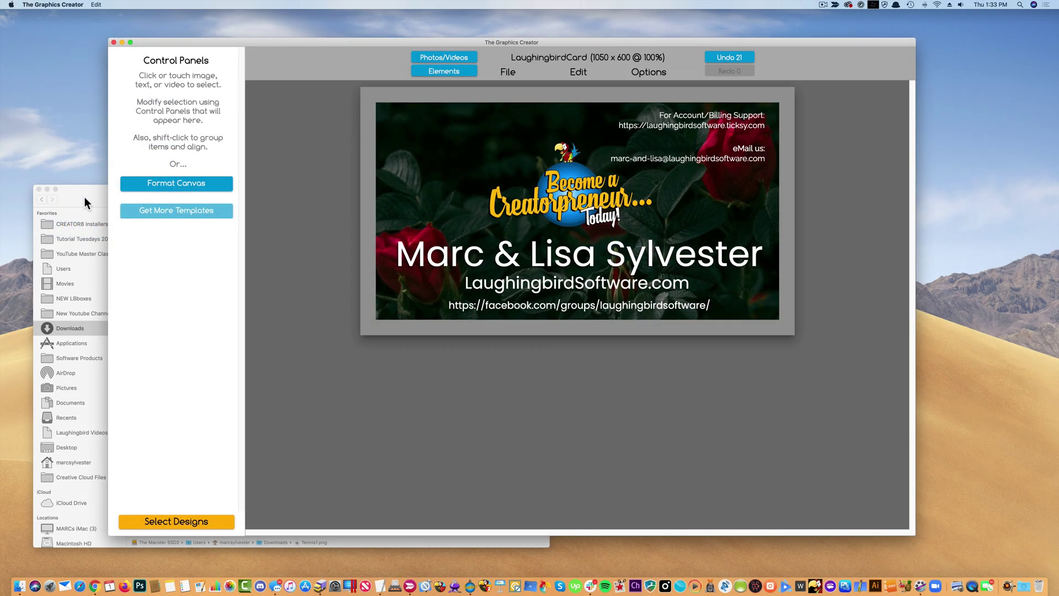
click(84, 197)
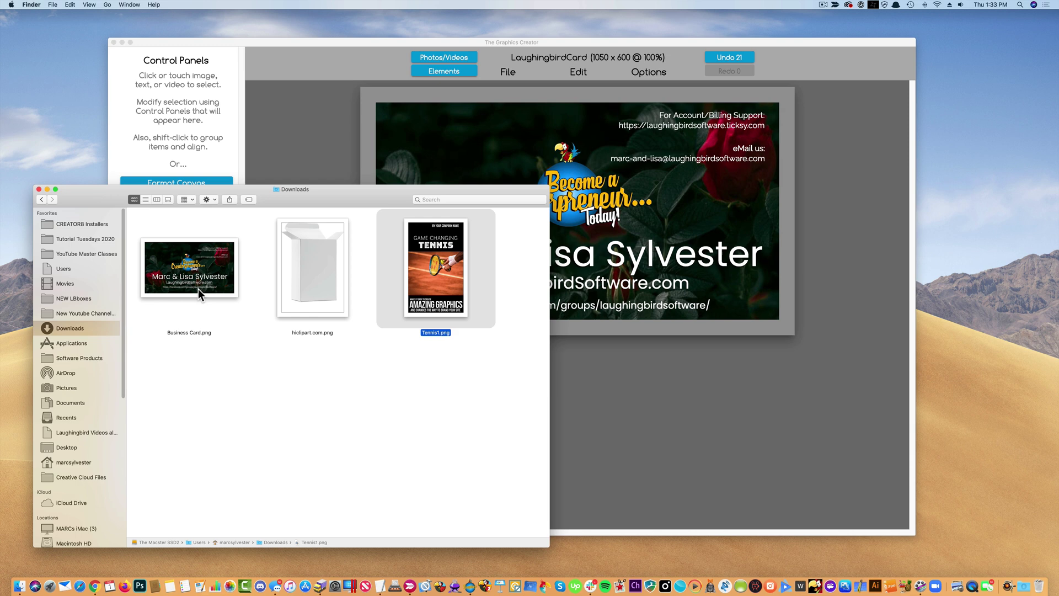
click(249, 160)
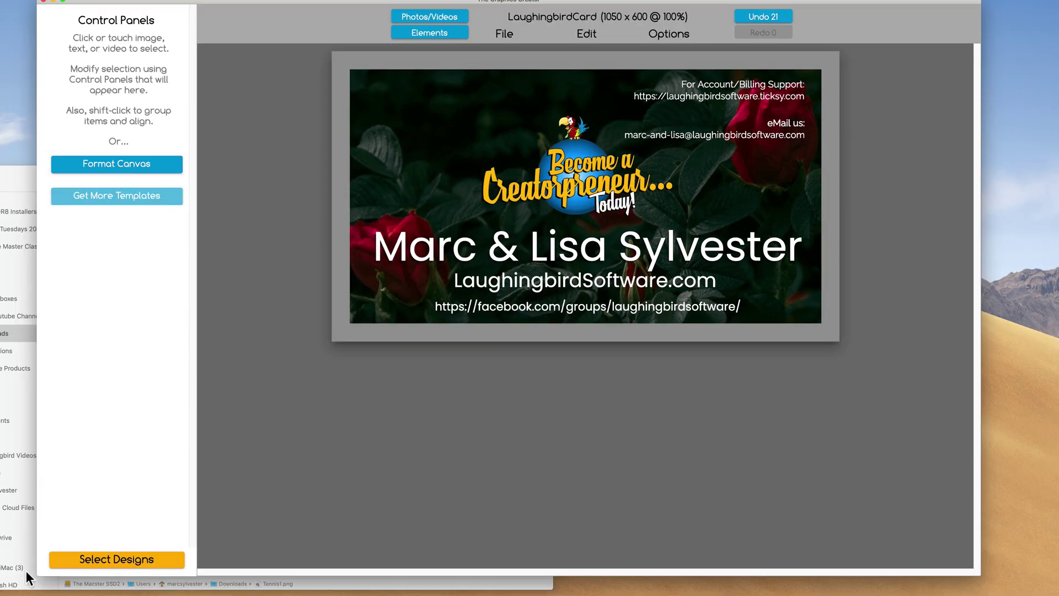
- Open a new Chrome tab and go to the Vistaprint website
click(26, 589)
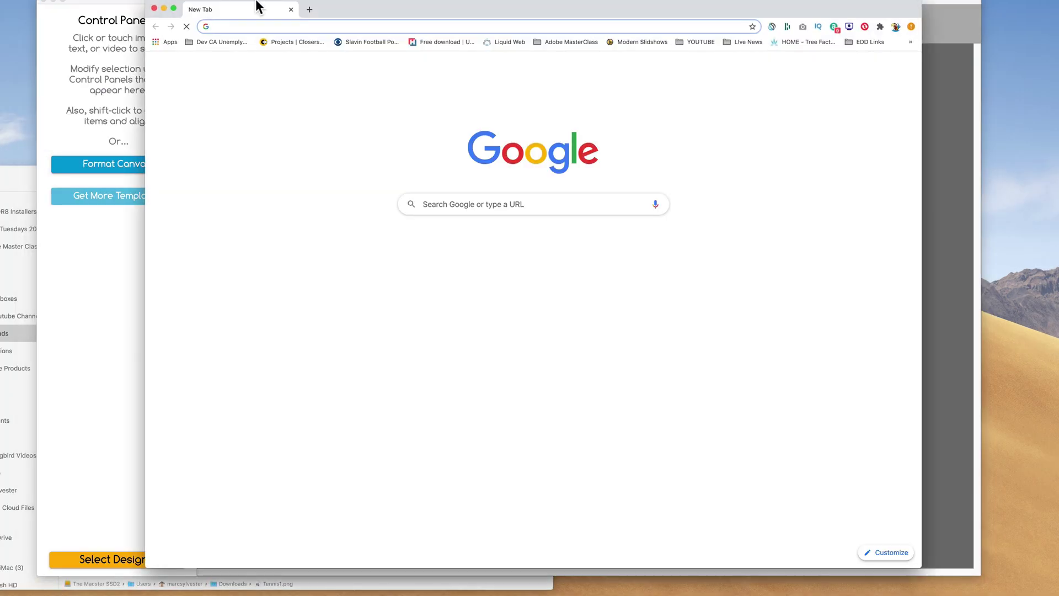
text(vista)
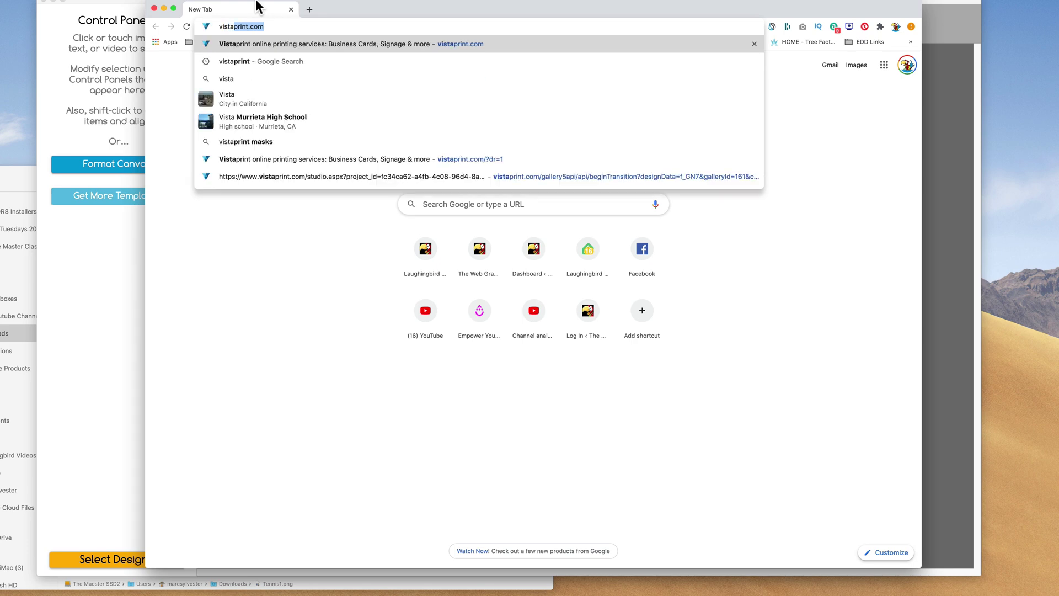
text(print)
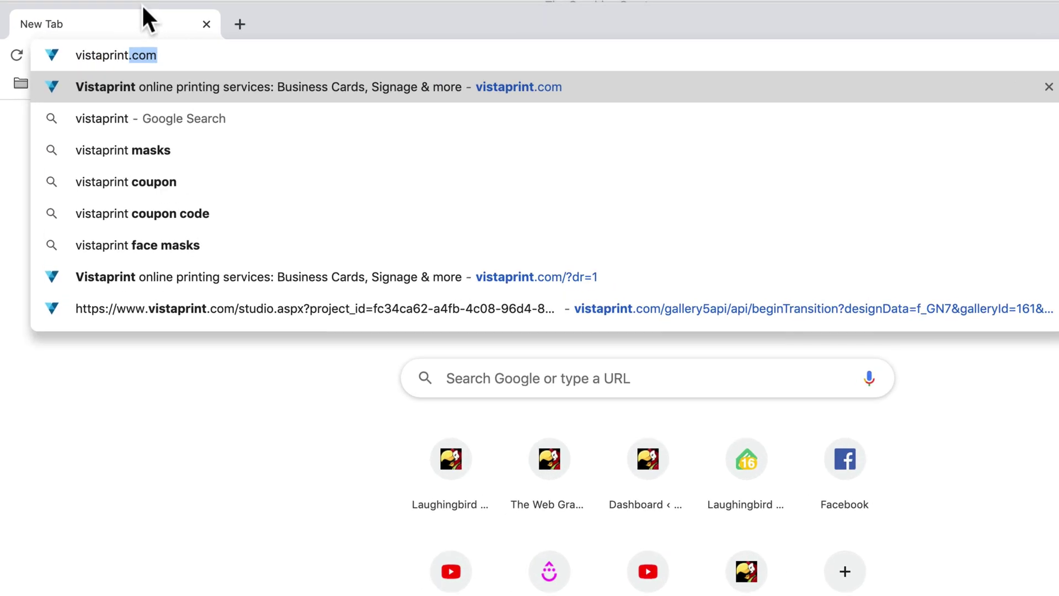
key(Return)
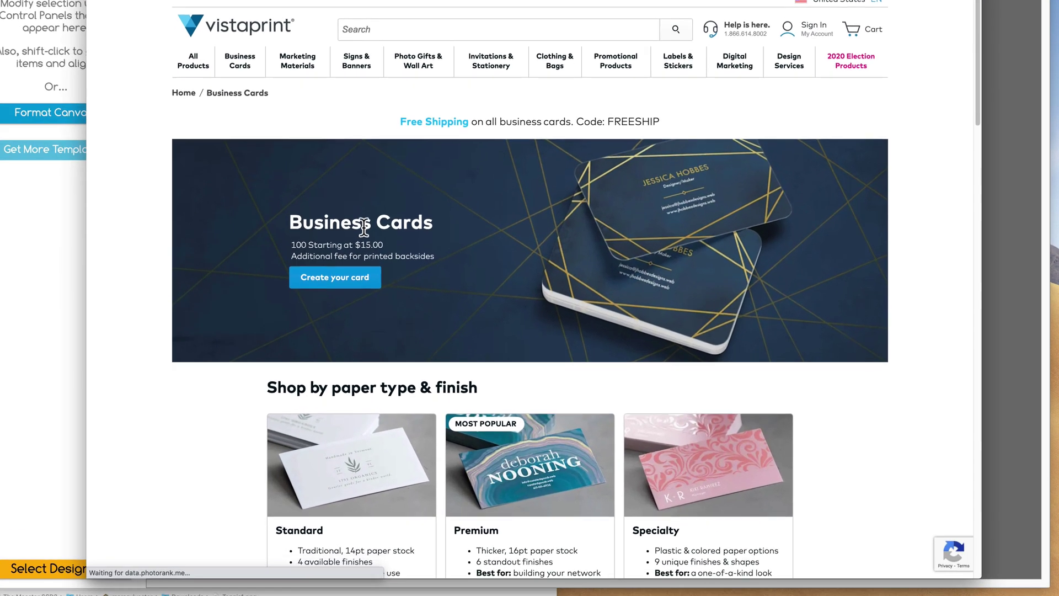
- Choose Standard business cards with standard thickness, matte stock and standard corners
scroll(370, 251, down, 3)
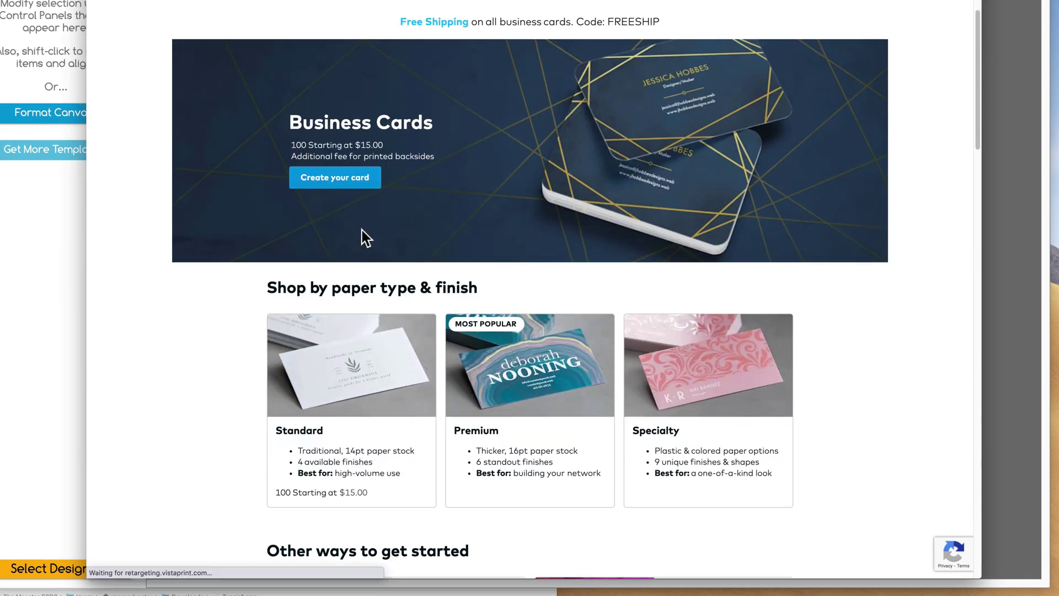
click(319, 400)
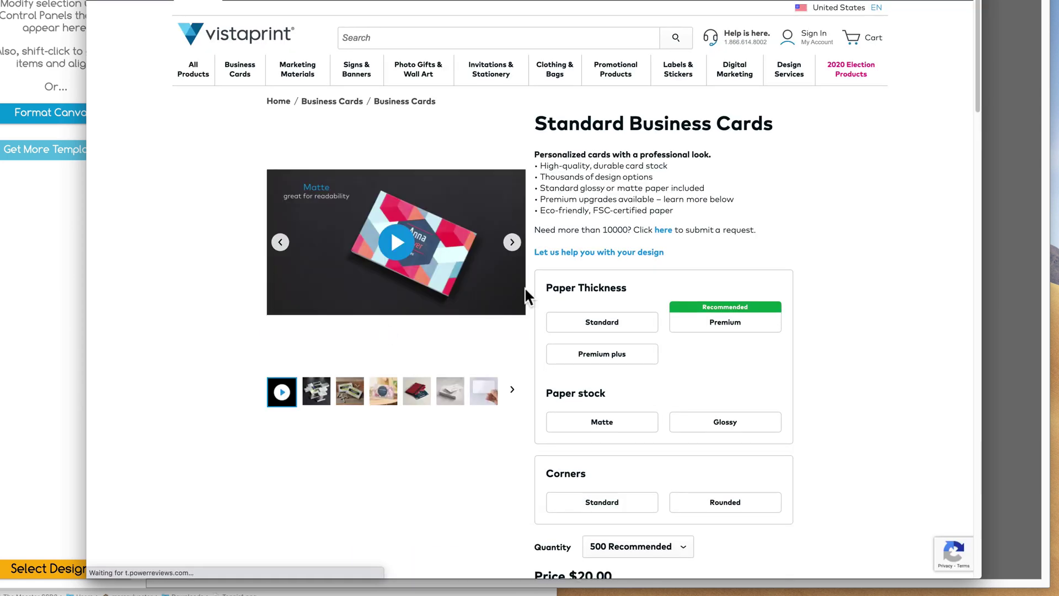
scroll(525, 288, down, 3)
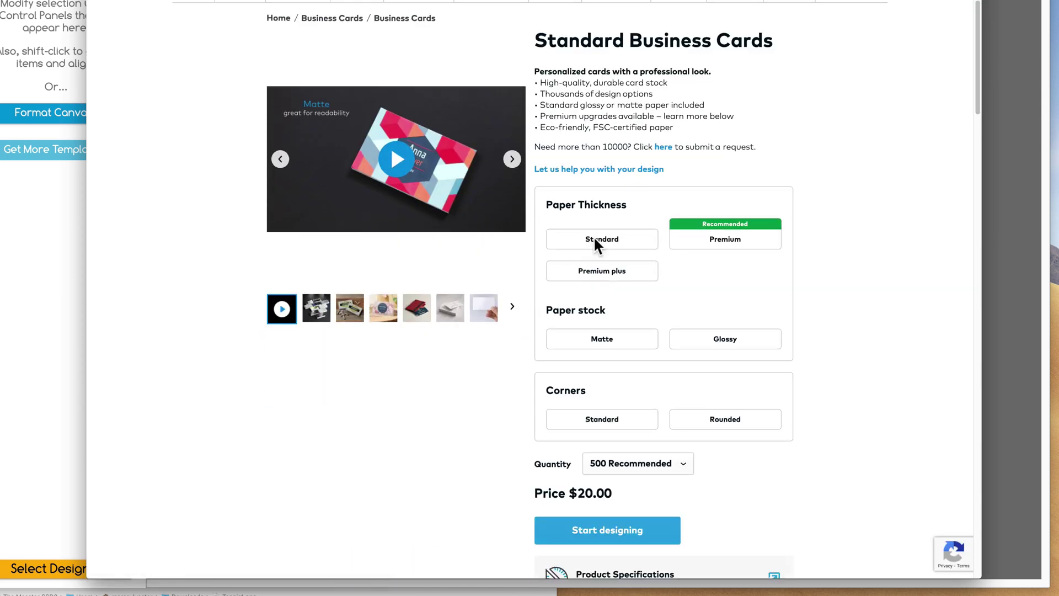
click(598, 270)
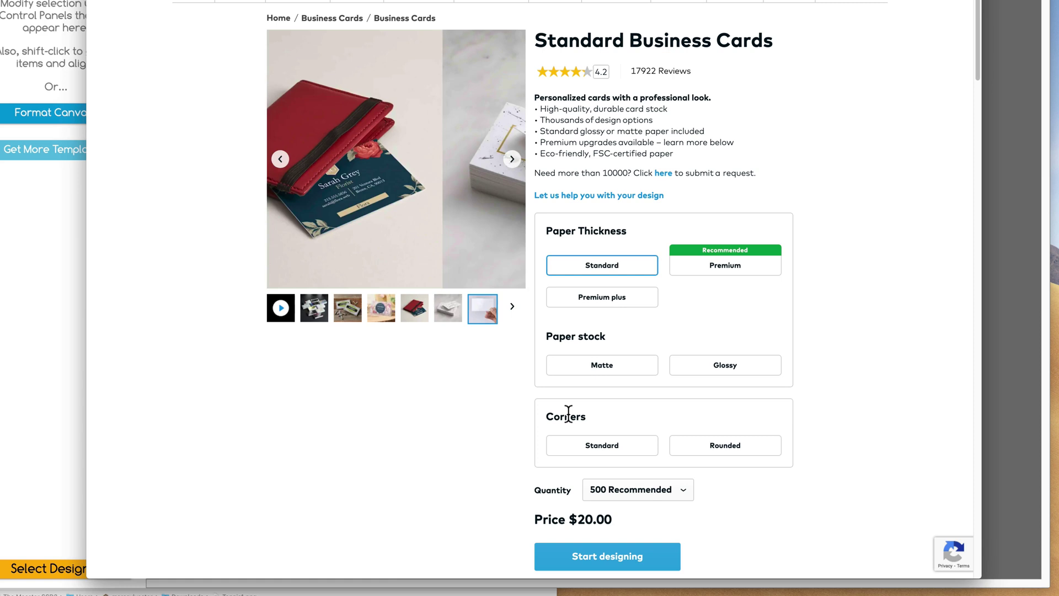
click(592, 366)
scroll(596, 369, down, 2)
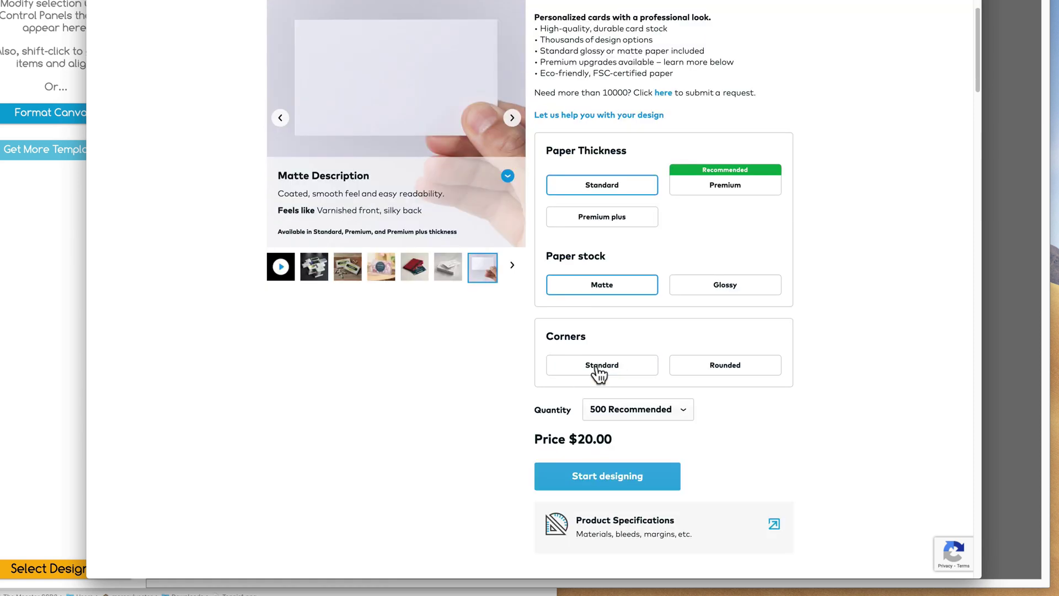
click(597, 368)
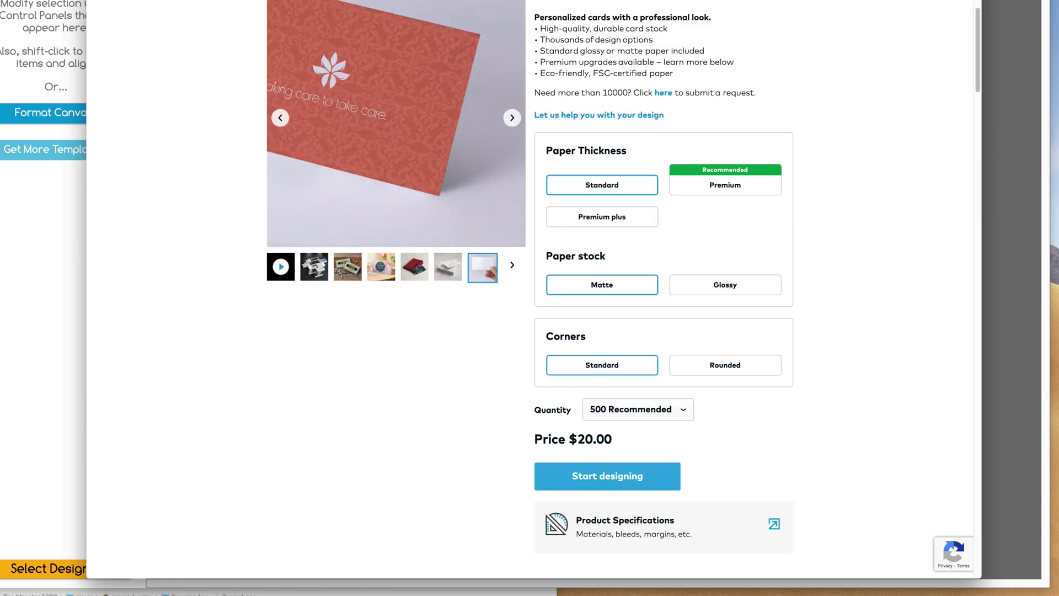
- Set the quantity to 100 cards ($15.00) and start designing
scroll(619, 309, down, 1)
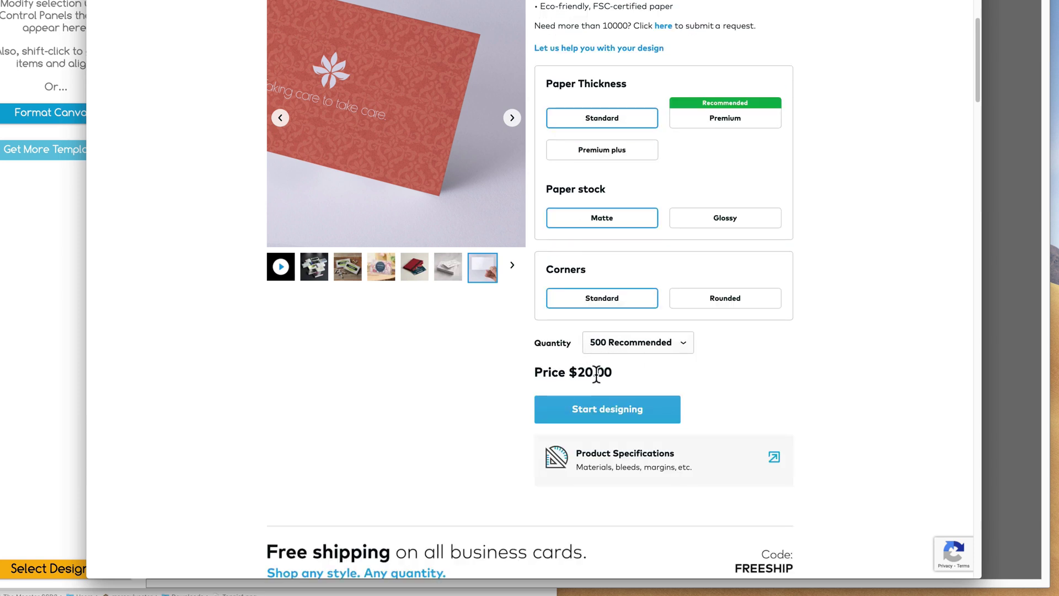
click(616, 347)
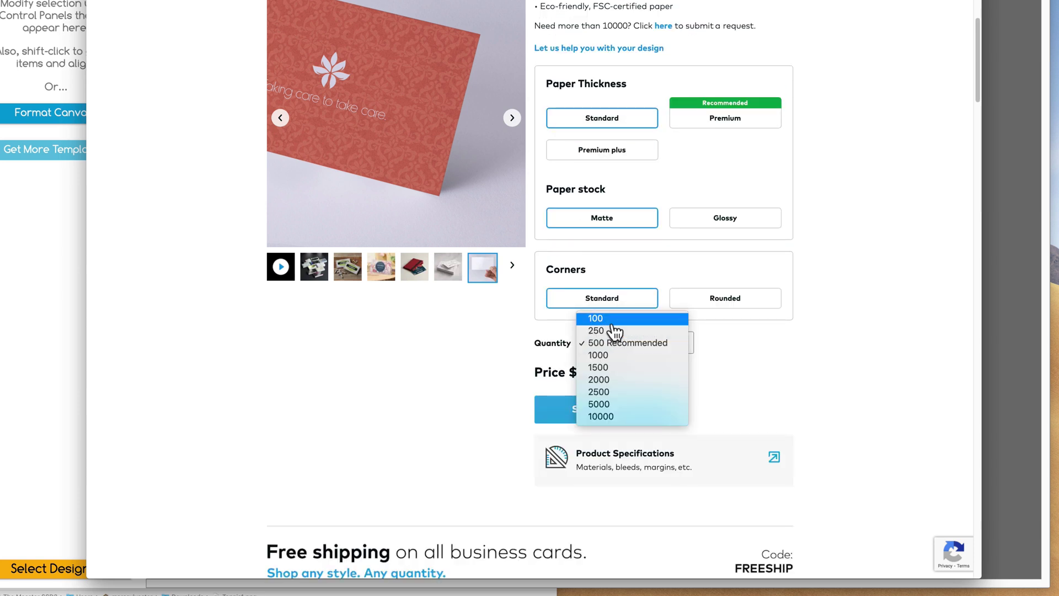
click(612, 324)
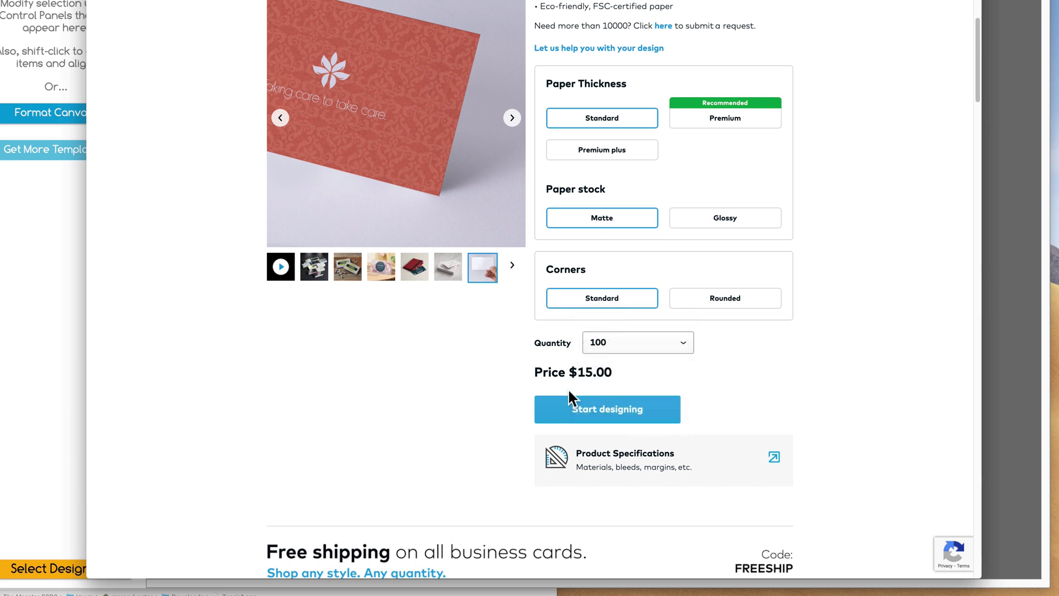
click(608, 415)
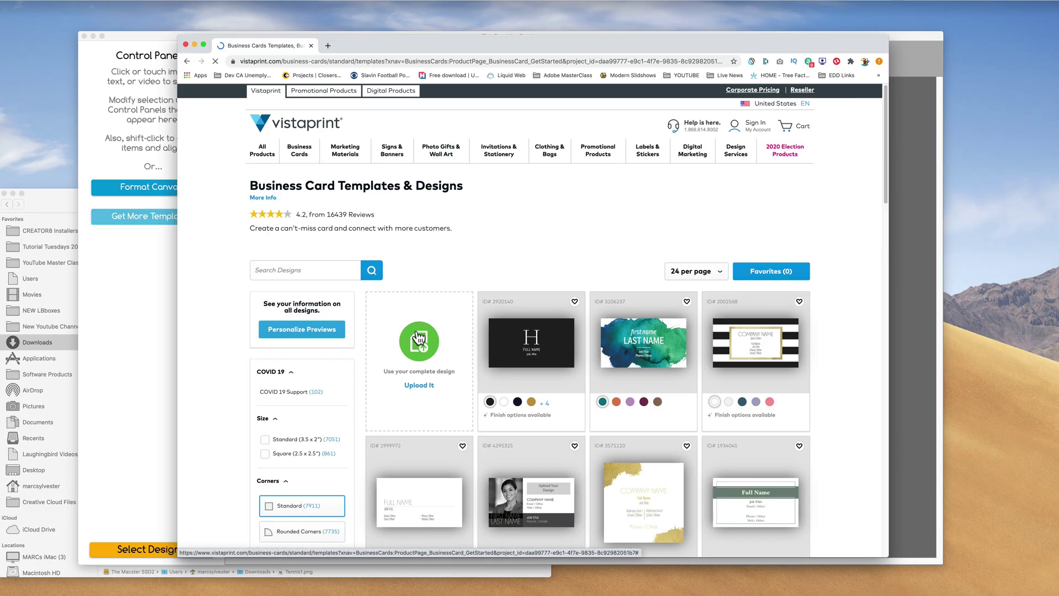
- Choose to upload a complete design in the 'Business cards - standard matte' format
scroll(418, 339, down, 2)
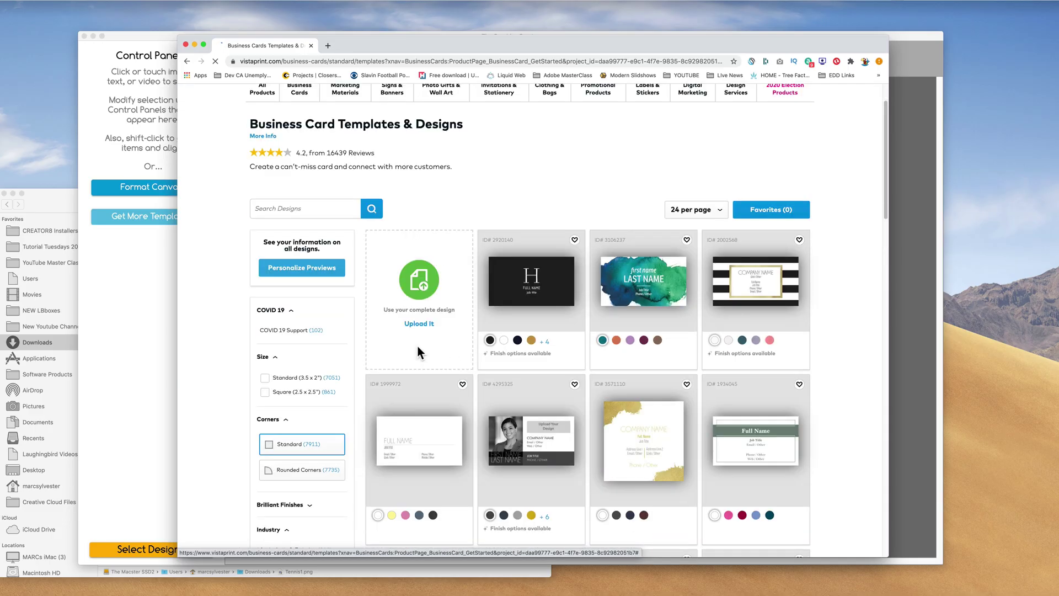
click(420, 323)
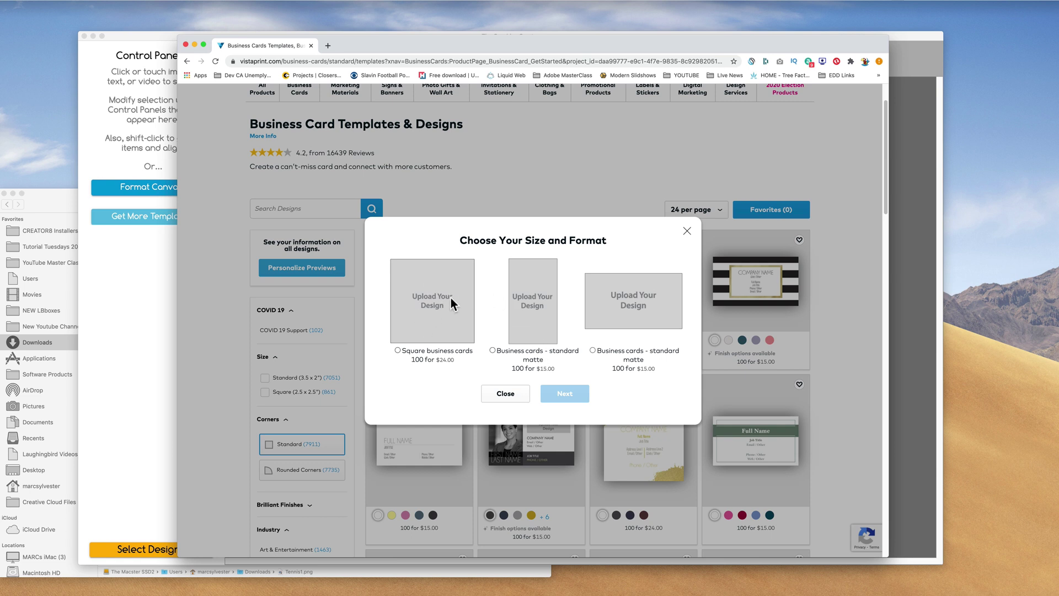
click(617, 298)
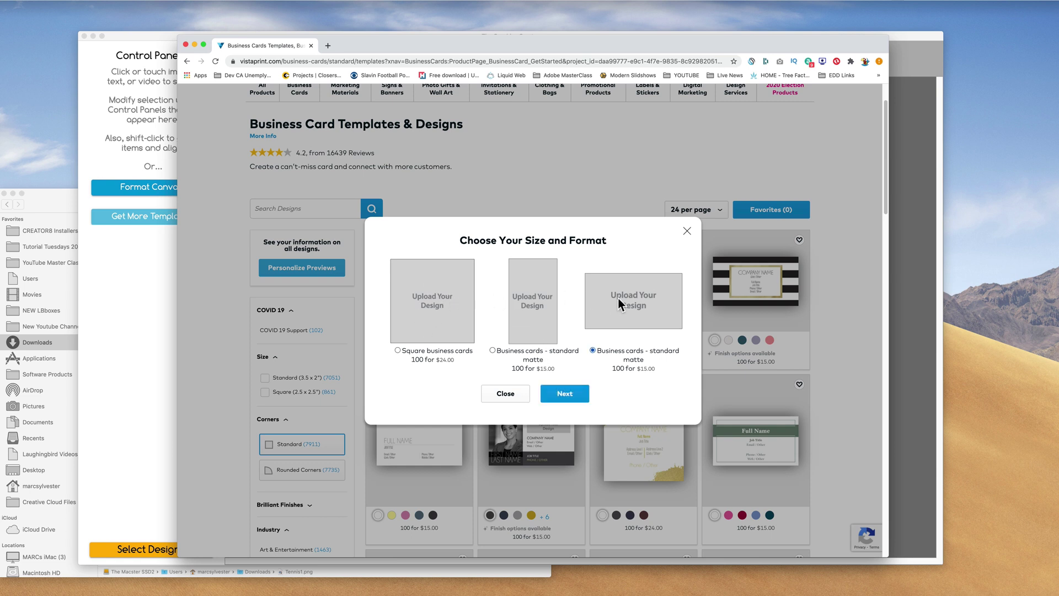
click(563, 394)
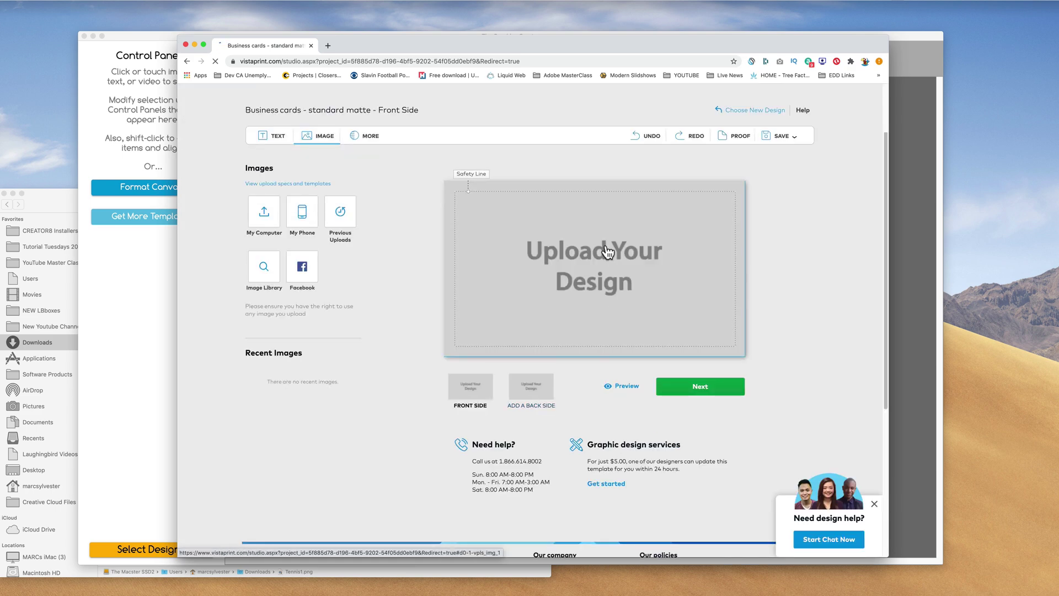
- Upload Business Card.png from Downloads into the card's front-side placeholder
click(606, 269)
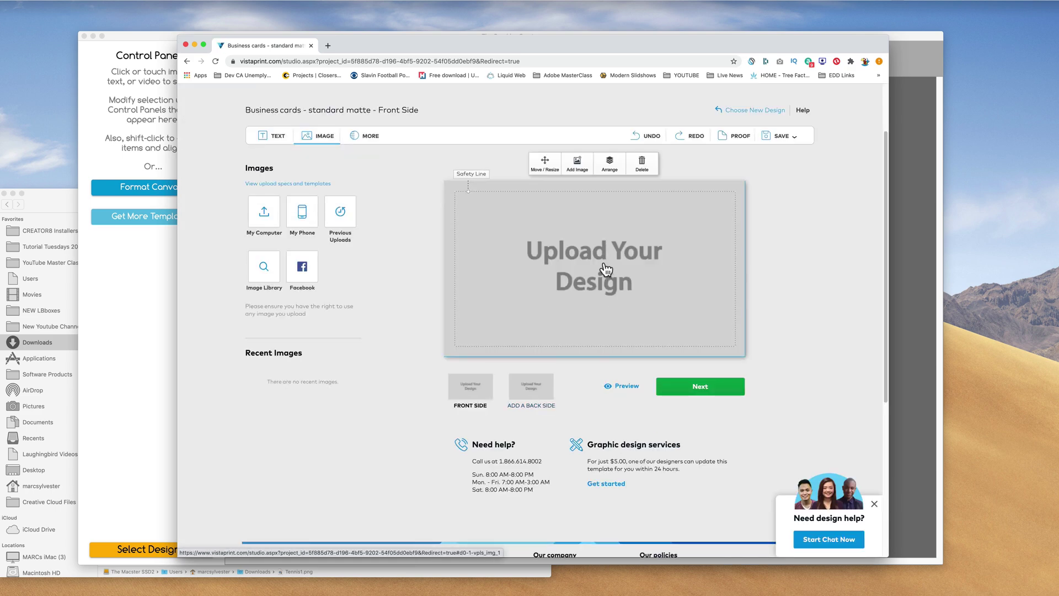
click(573, 173)
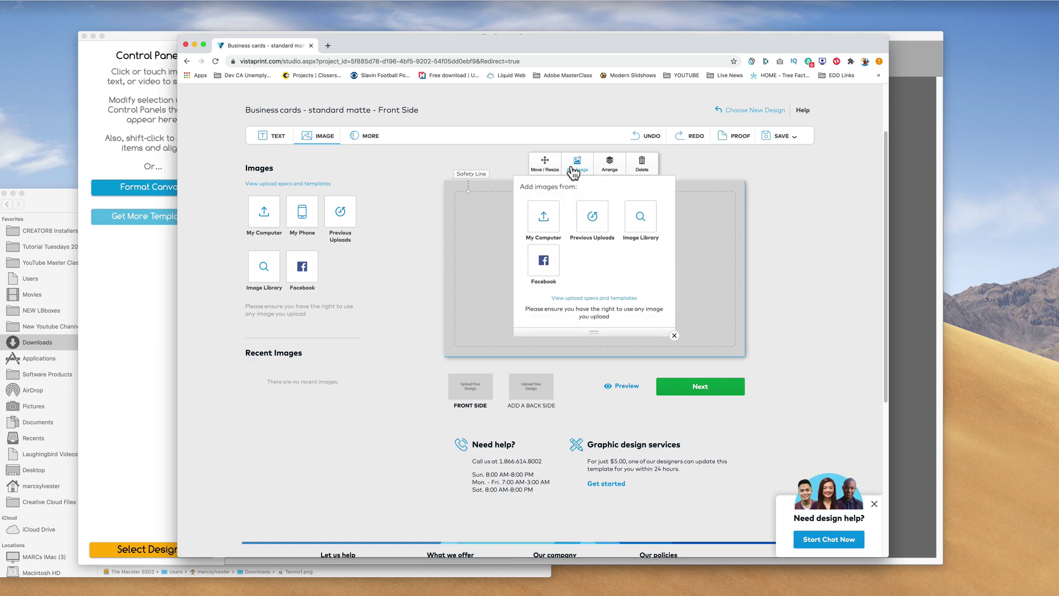
click(551, 220)
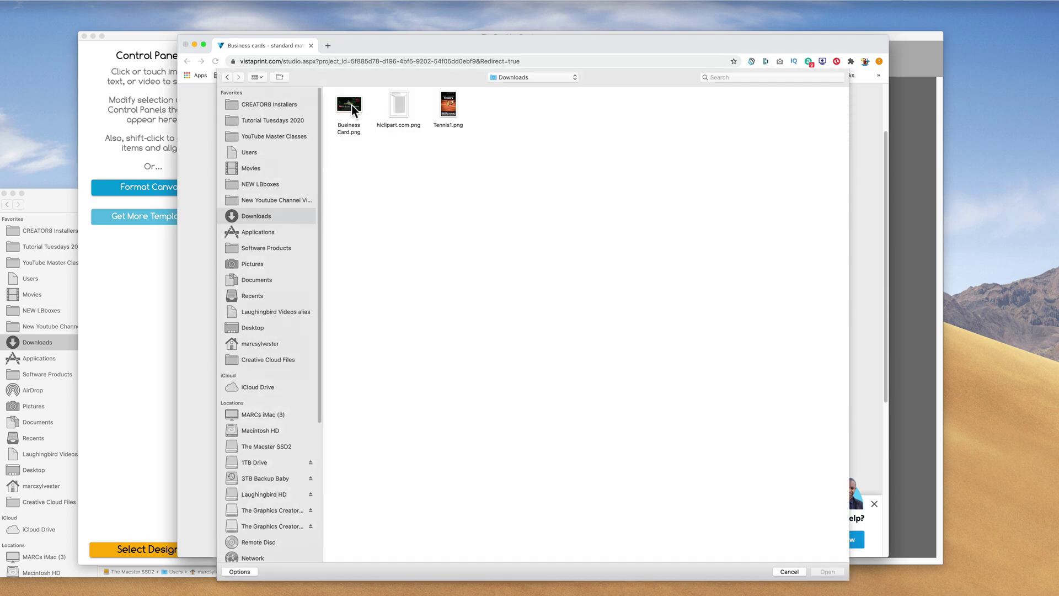
click(345, 106)
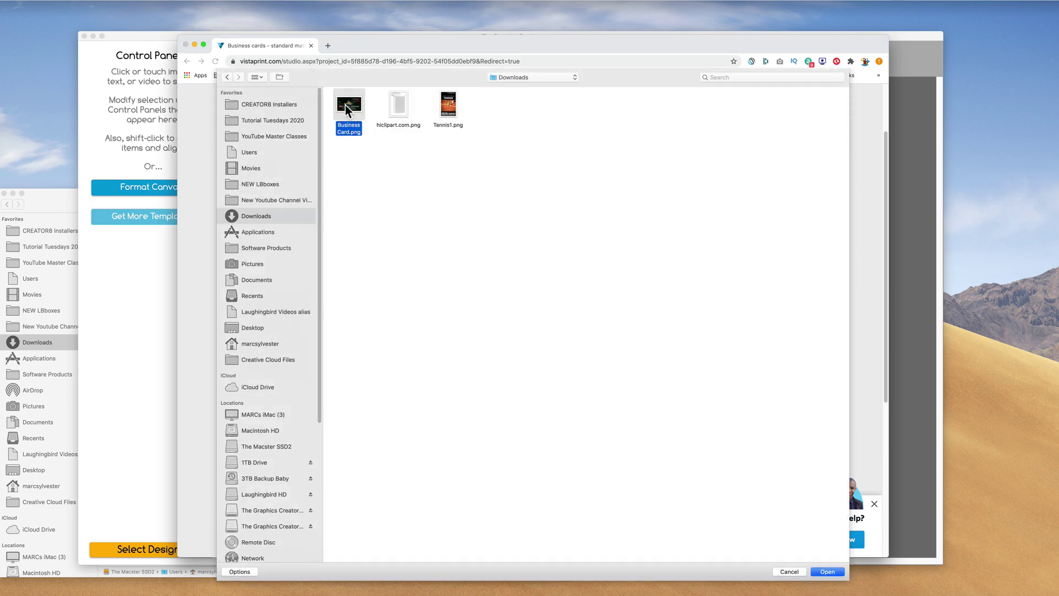
click(816, 570)
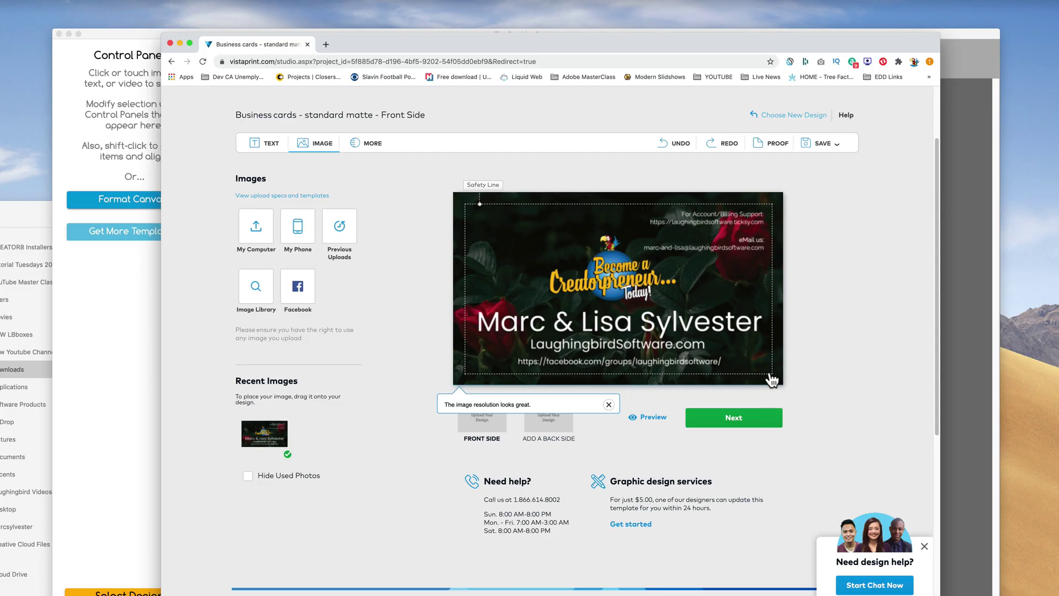
- Back in The Graphics Creator, re-tick Business Card Design in the Canvas Format settings
click(147, 315)
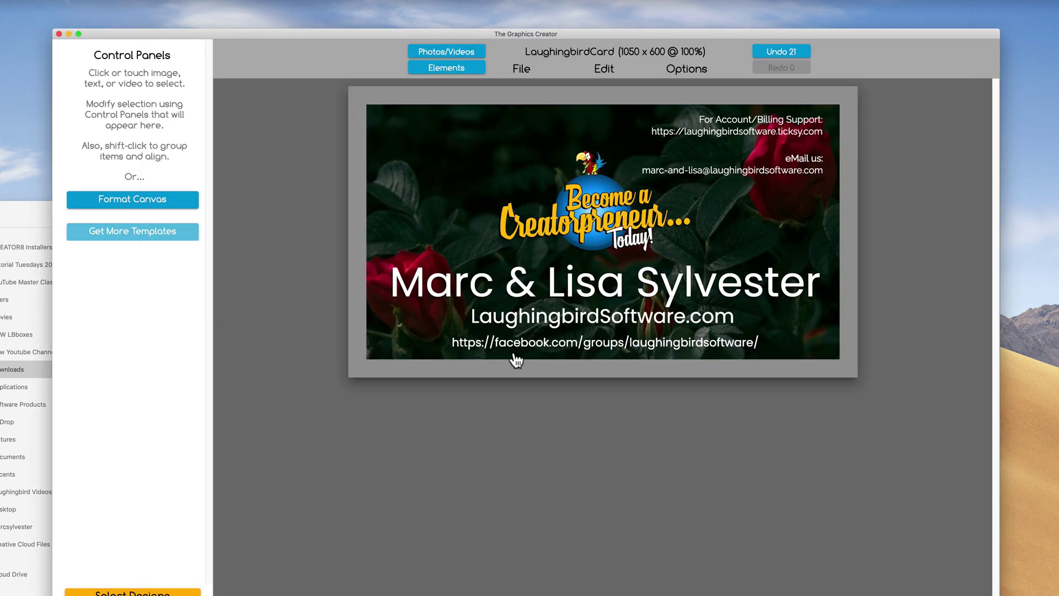
click(118, 204)
click(71, 187)
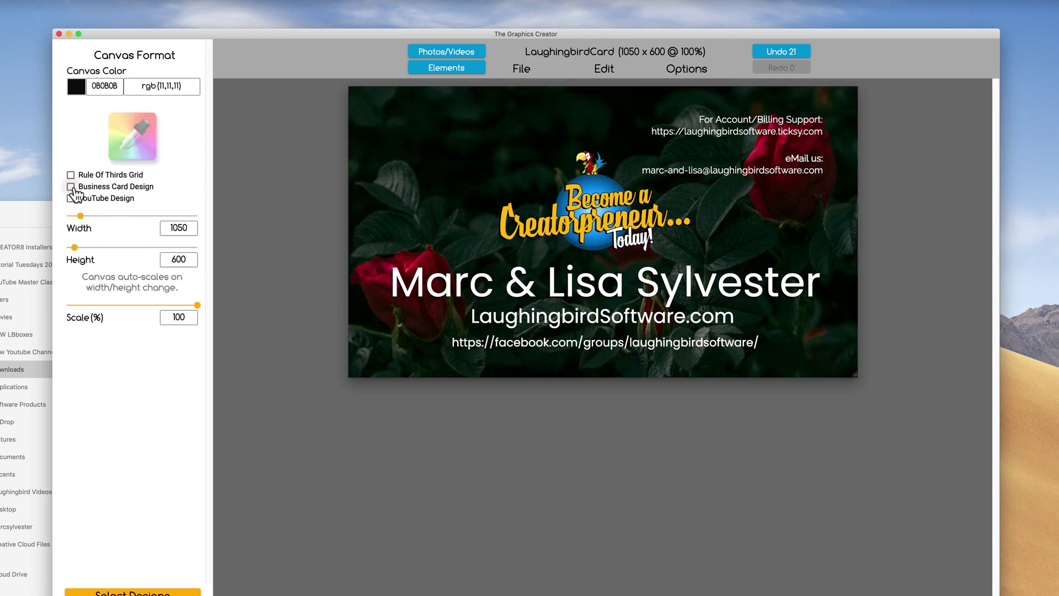
click(71, 187)
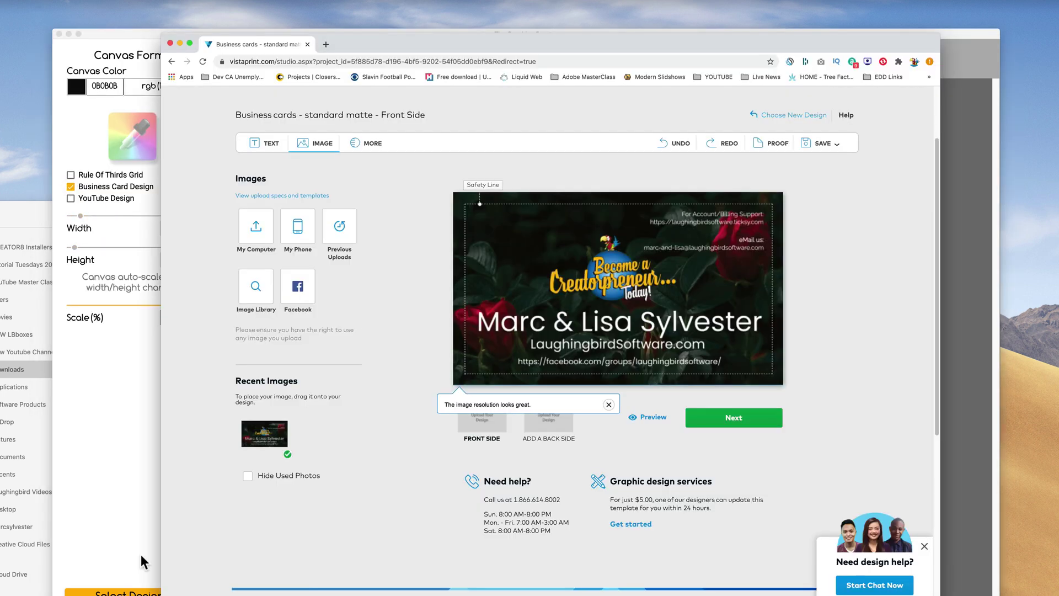
- Accept a blank back side, pass the review, and browse the recommended products
click(727, 419)
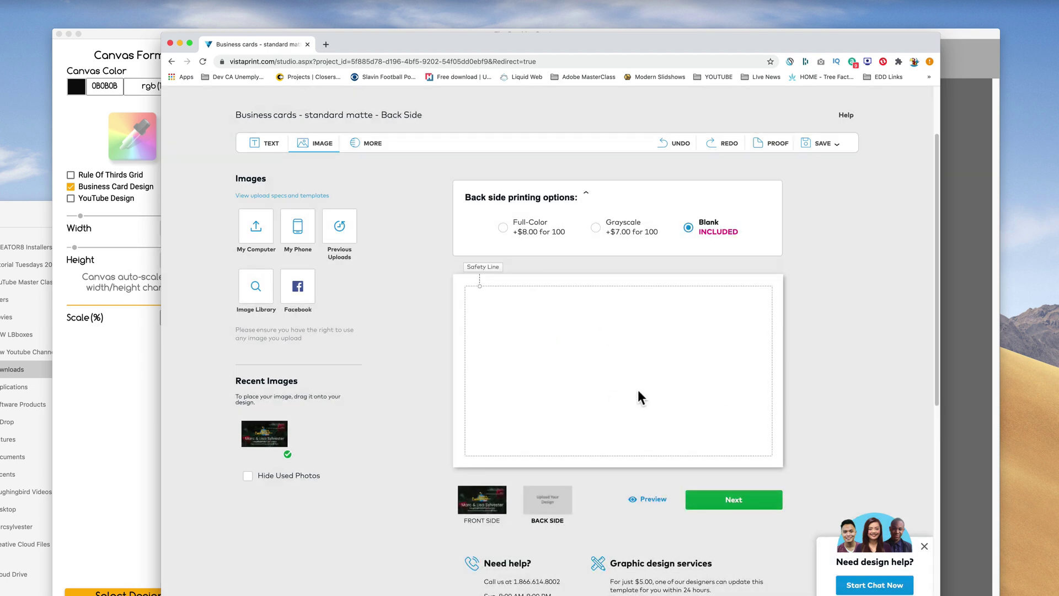
click(726, 502)
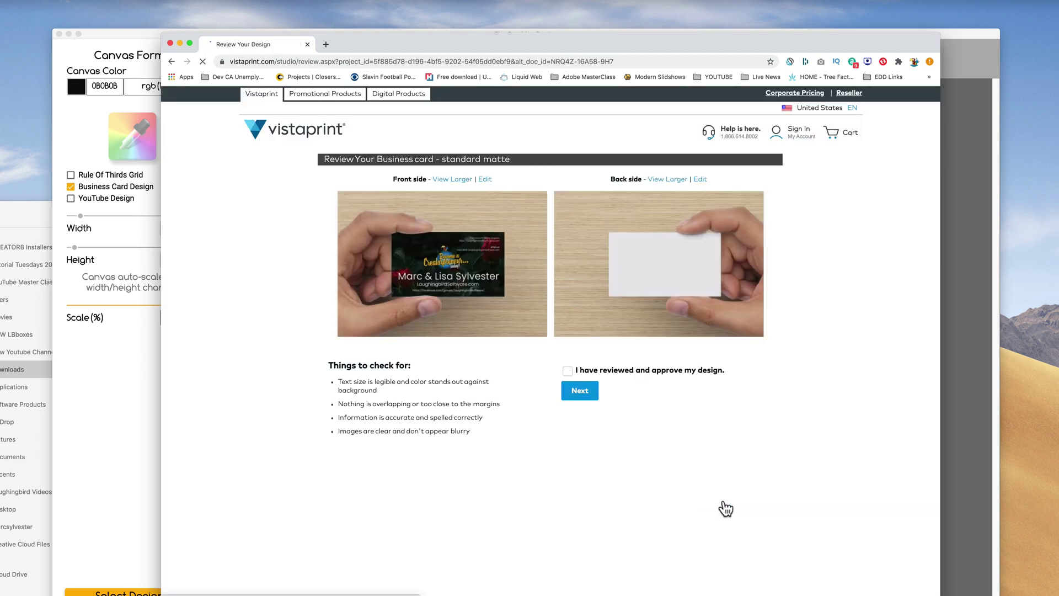
scroll(726, 509, down, 2)
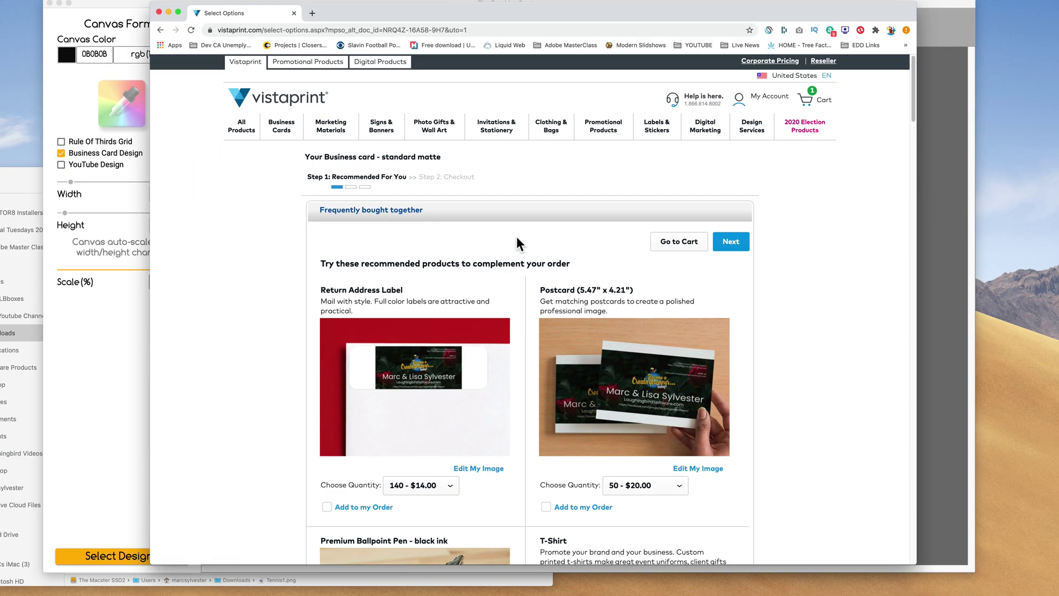
scroll(802, 371, down, 4)
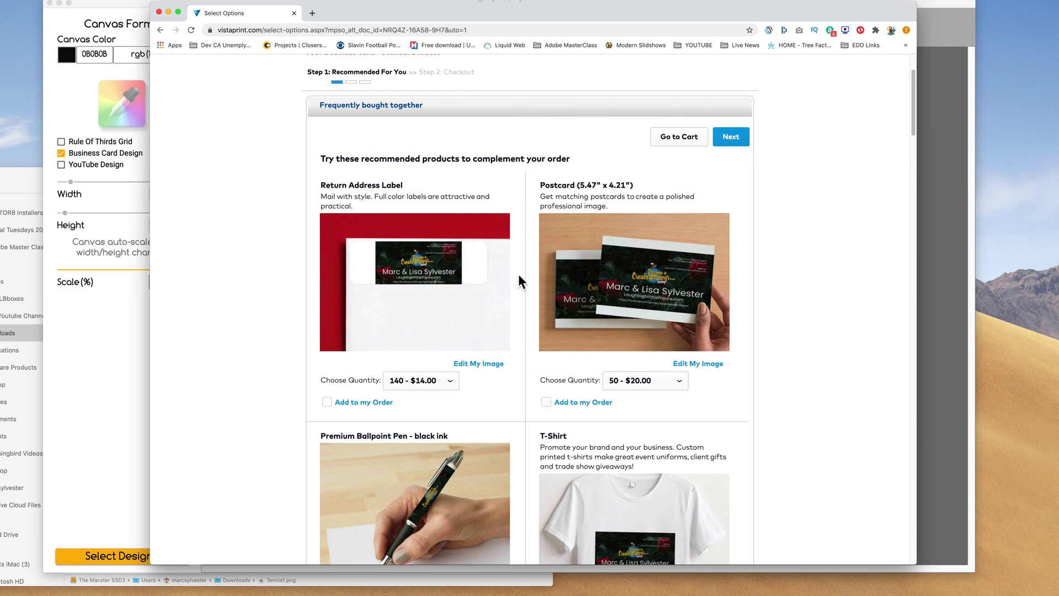
scroll(653, 277, down, 6)
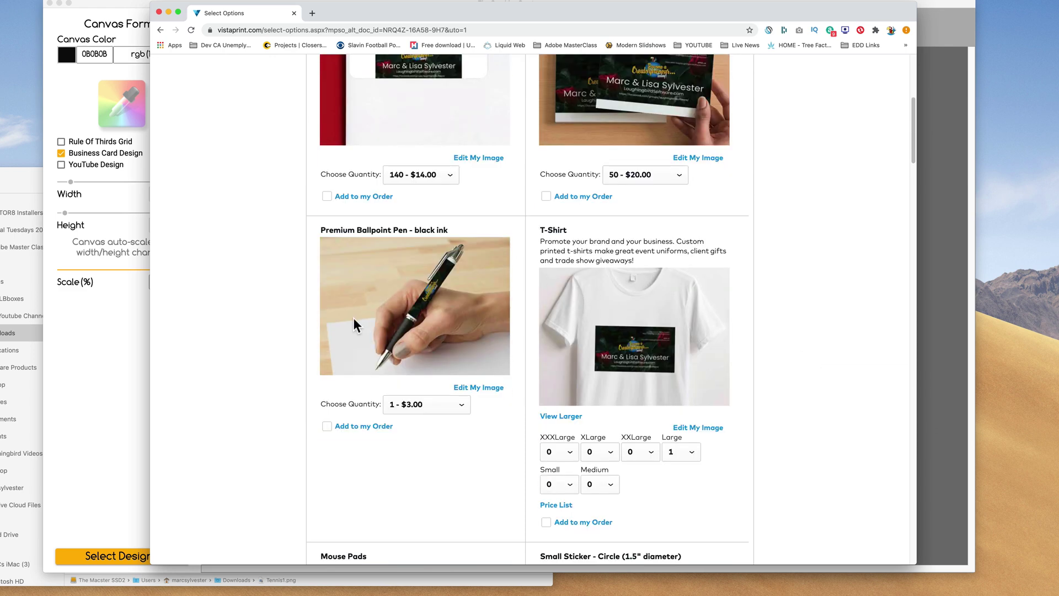
scroll(485, 279, down, 7)
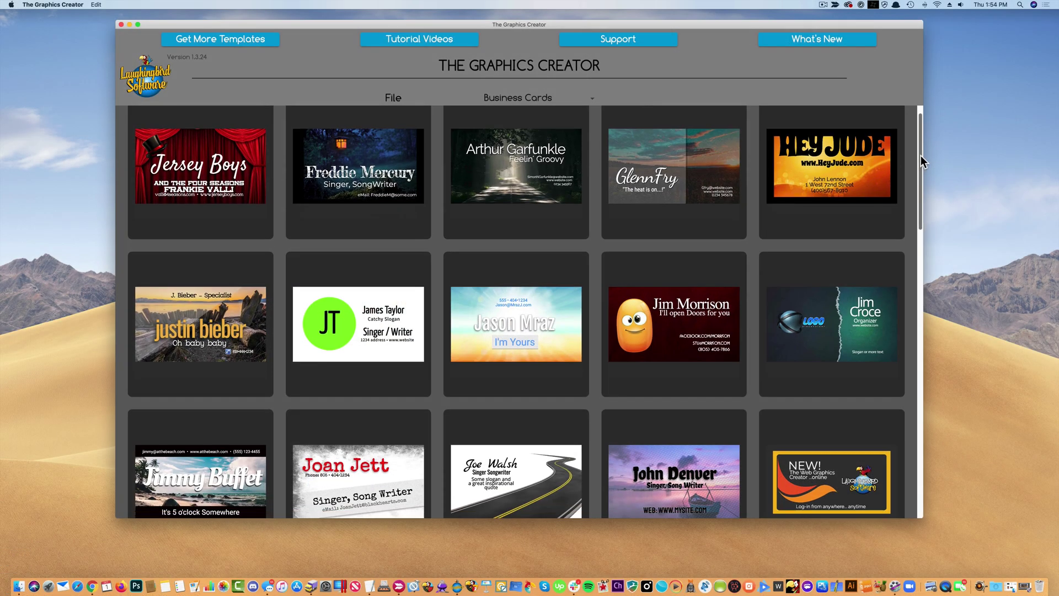
- Scroll the business card templates, then open Get More Templates
drag(921, 155, 894, 323)
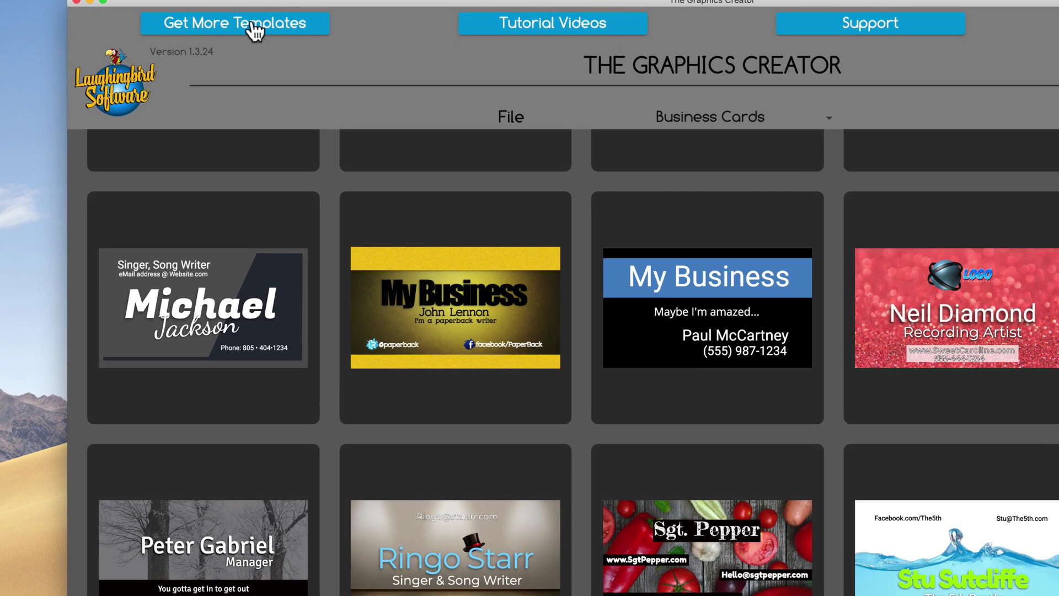
click(236, 29)
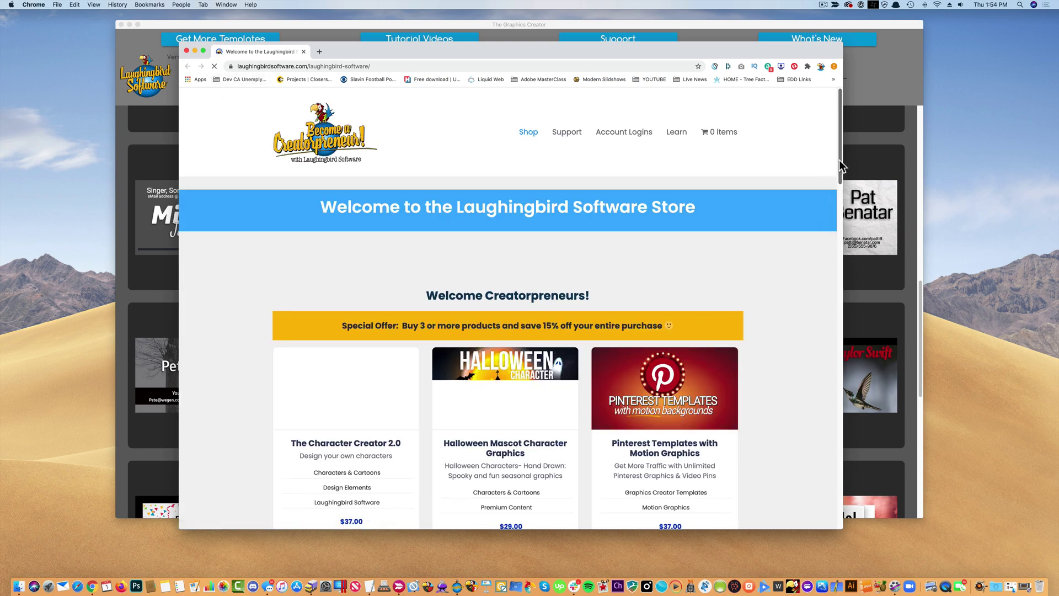
- Play and pause the Character Creator 2.0 demo video, then close its popup
scroll(841, 165, down, 5)
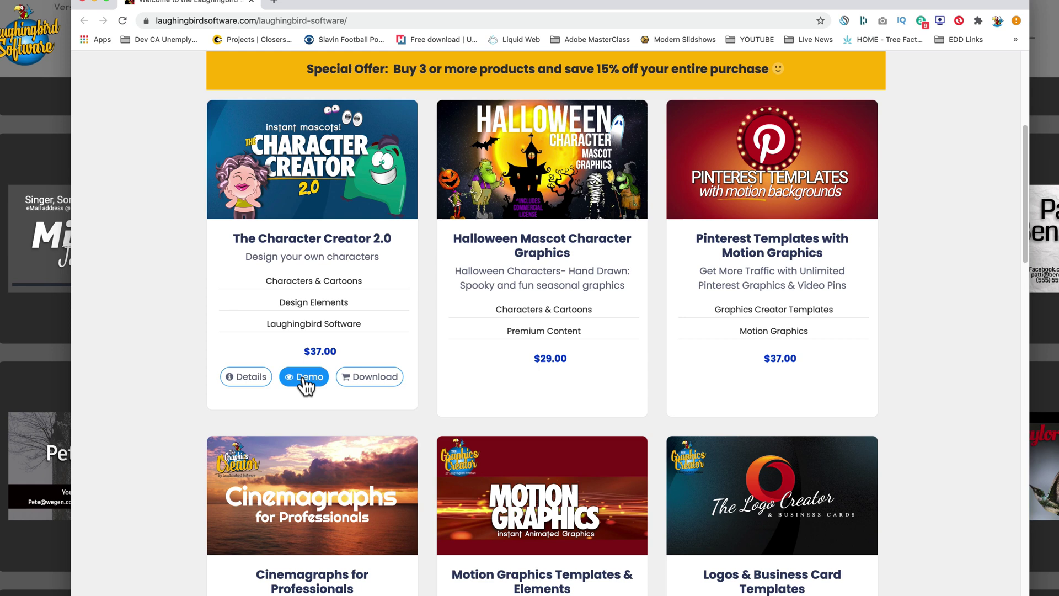
click(304, 377)
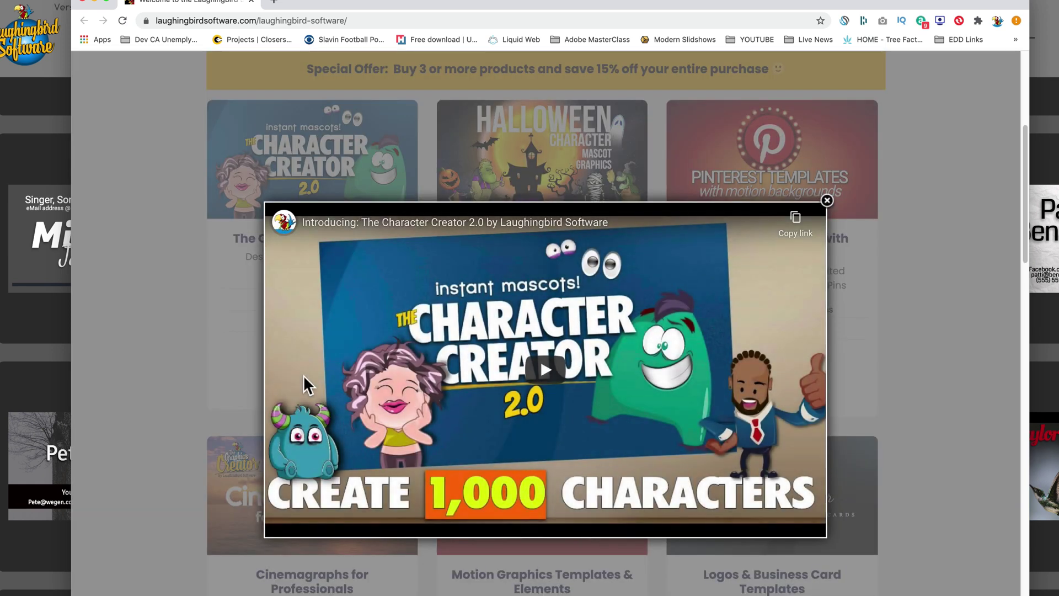
click(544, 373)
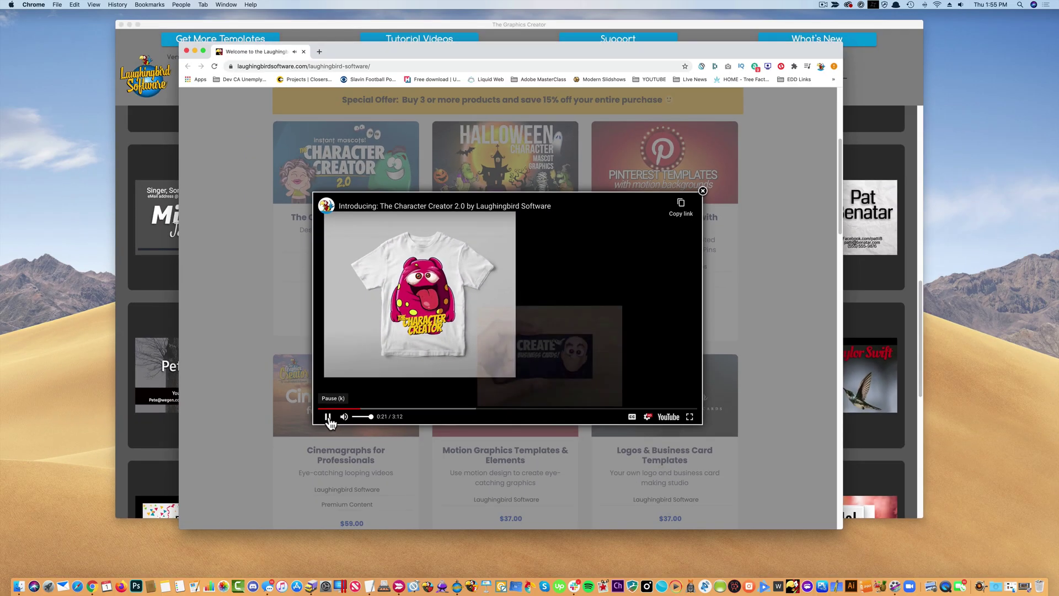
click(96, 564)
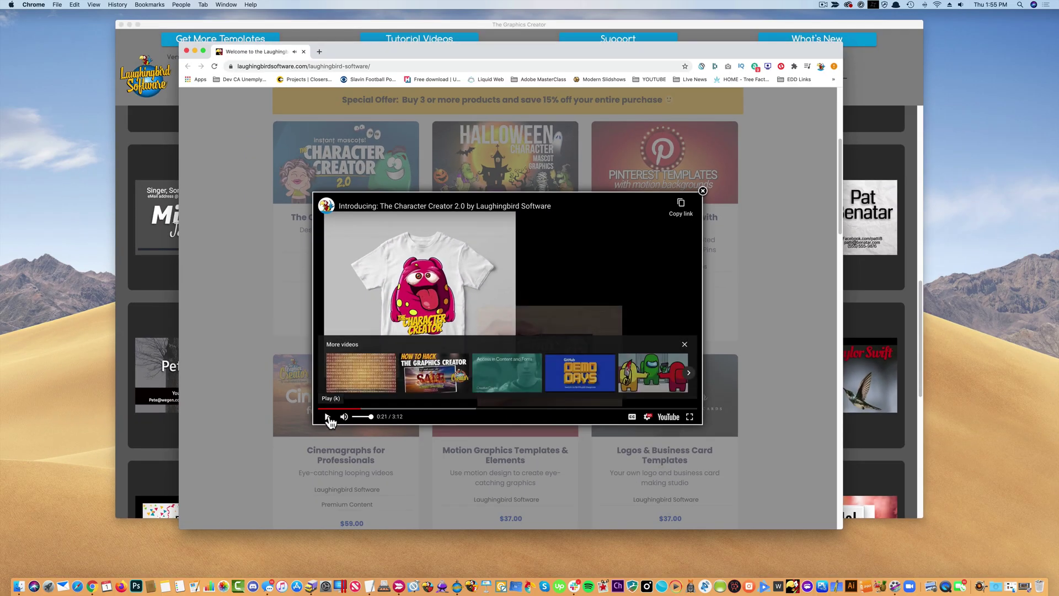
click(702, 191)
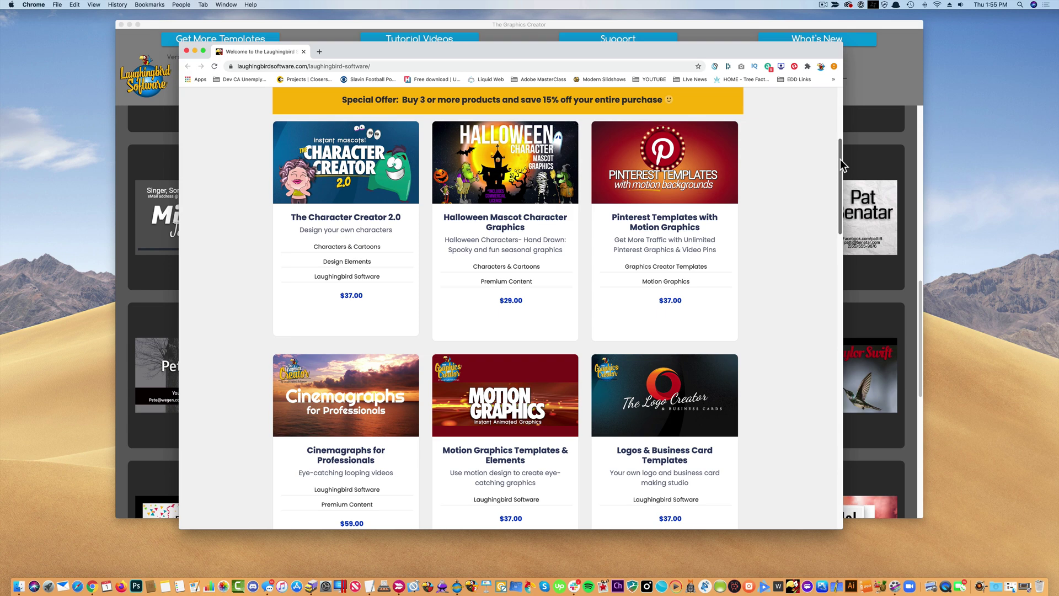
- Browse store page 2, then move to page 3 and scroll its listings
scroll(843, 164, down, 4)
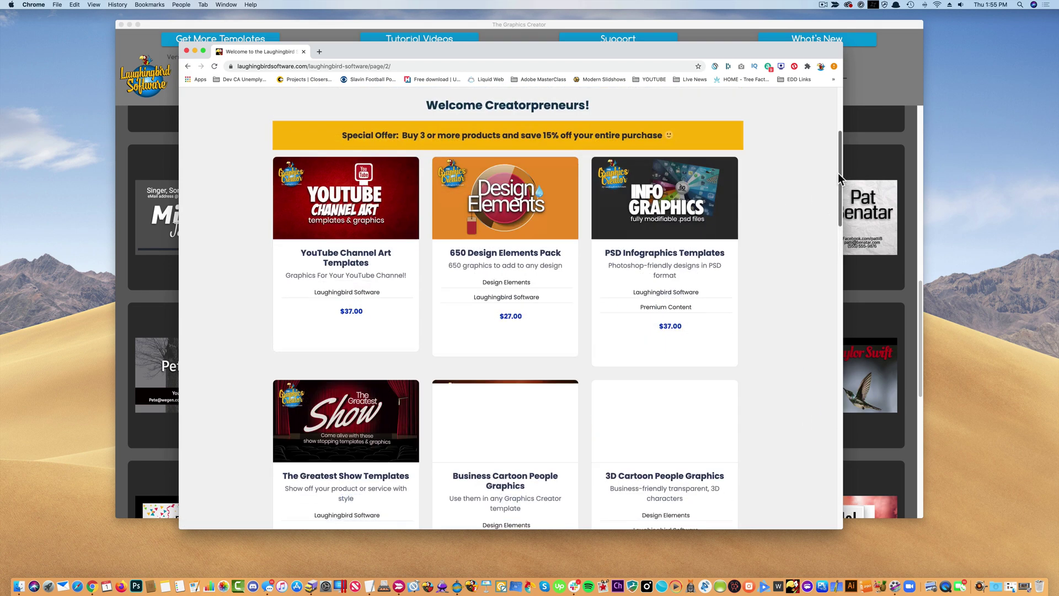
scroll(354, 224, down, 3)
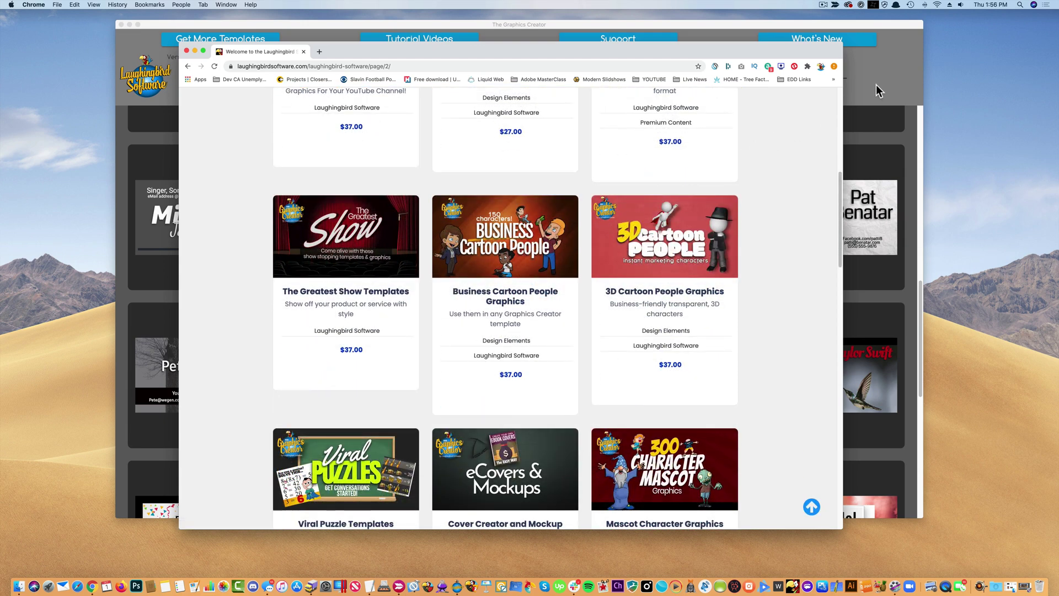
drag(842, 193, 842, 256)
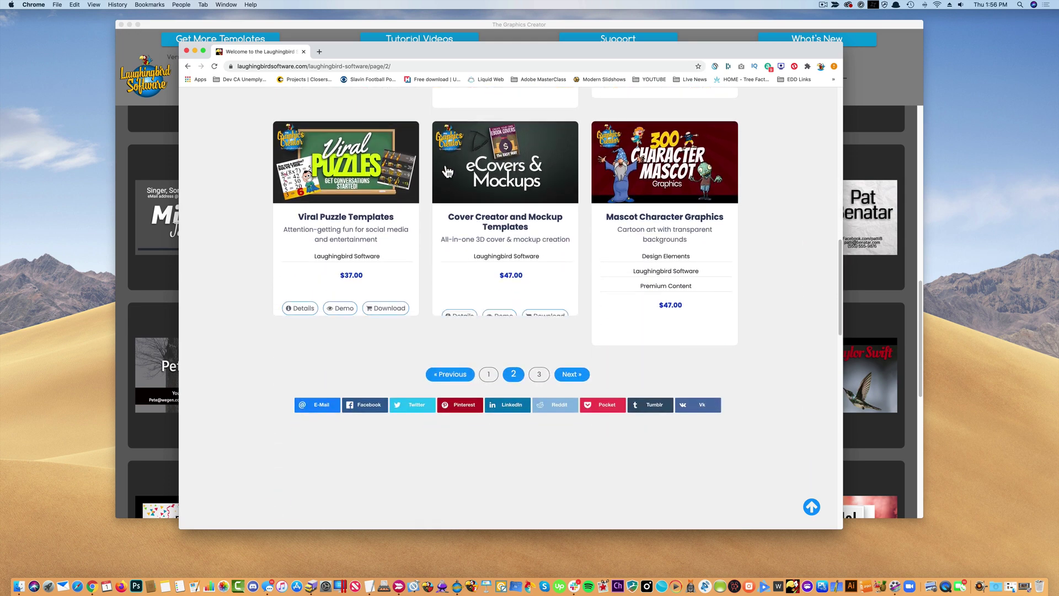
click(542, 378)
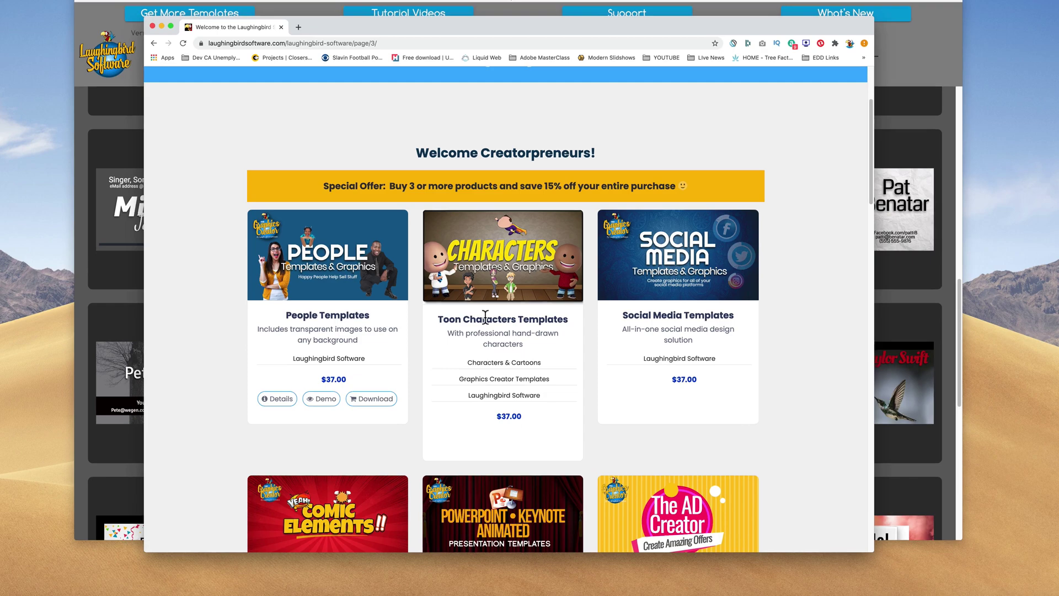
scroll(320, 287, down, 5)
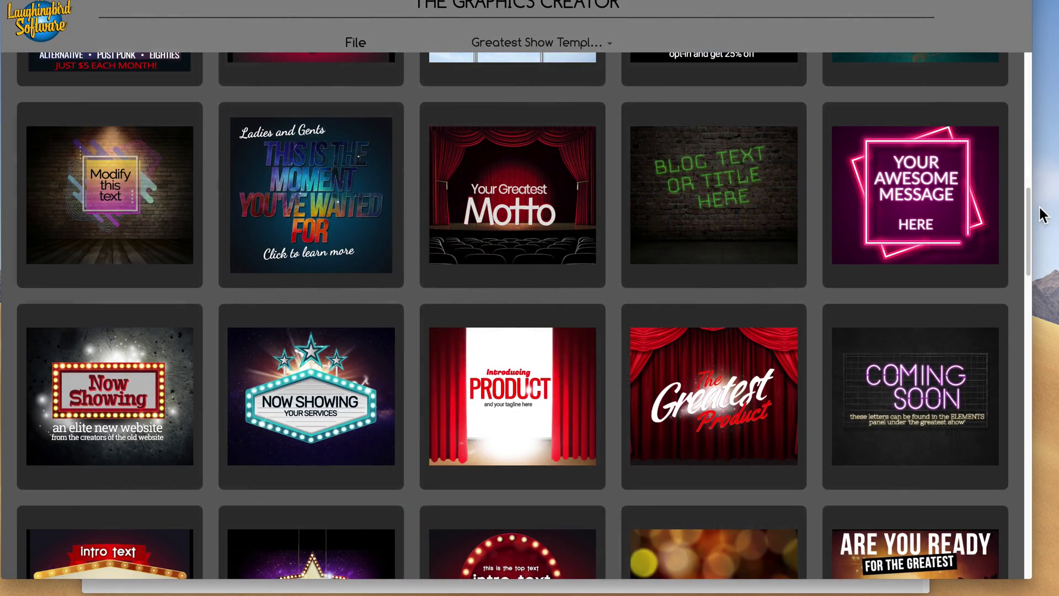
drag(1038, 204, 1015, 138)
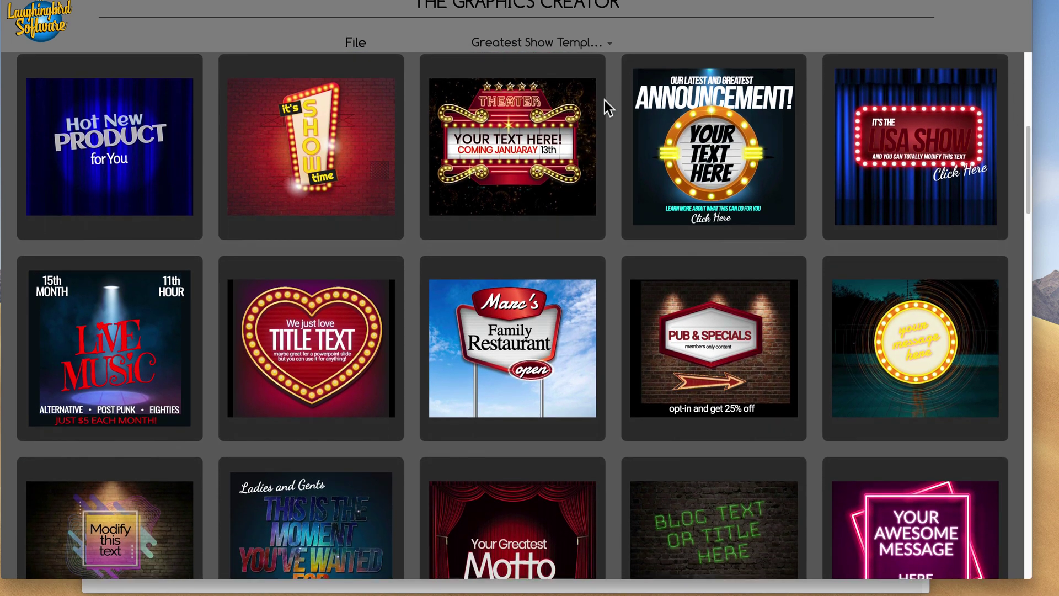
- Open the show-time sign template and change its SHOW text to MARC
click(331, 172)
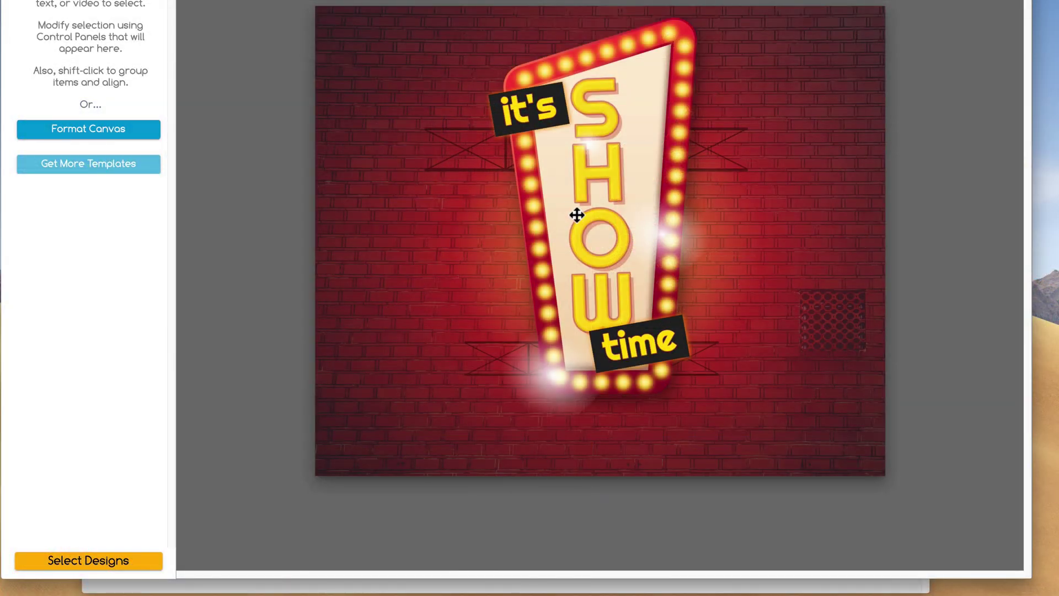
double_click(574, 213)
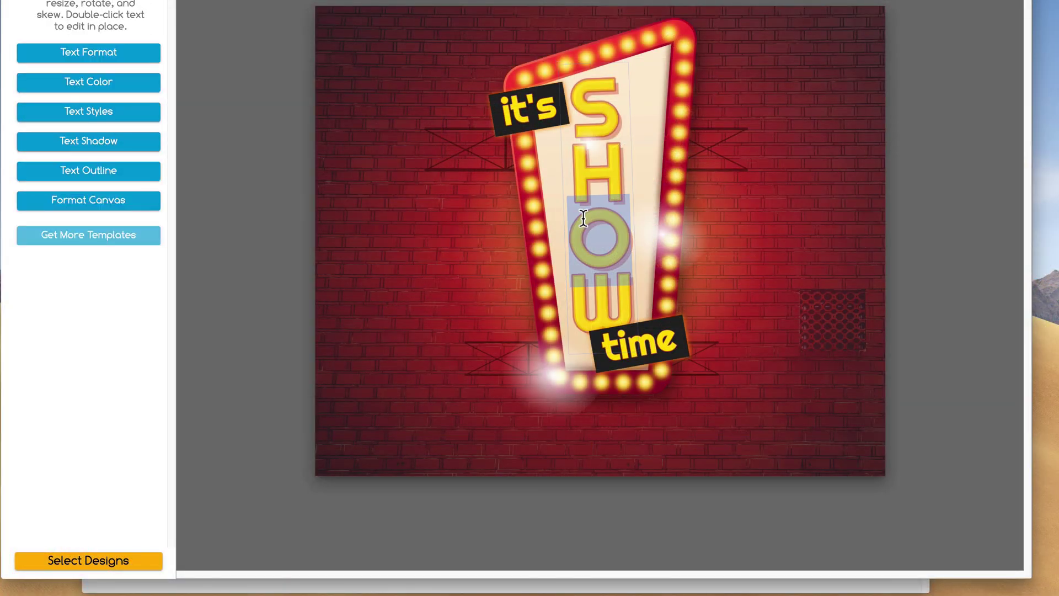
text(m)
key(BackSpace)
text(MARC)
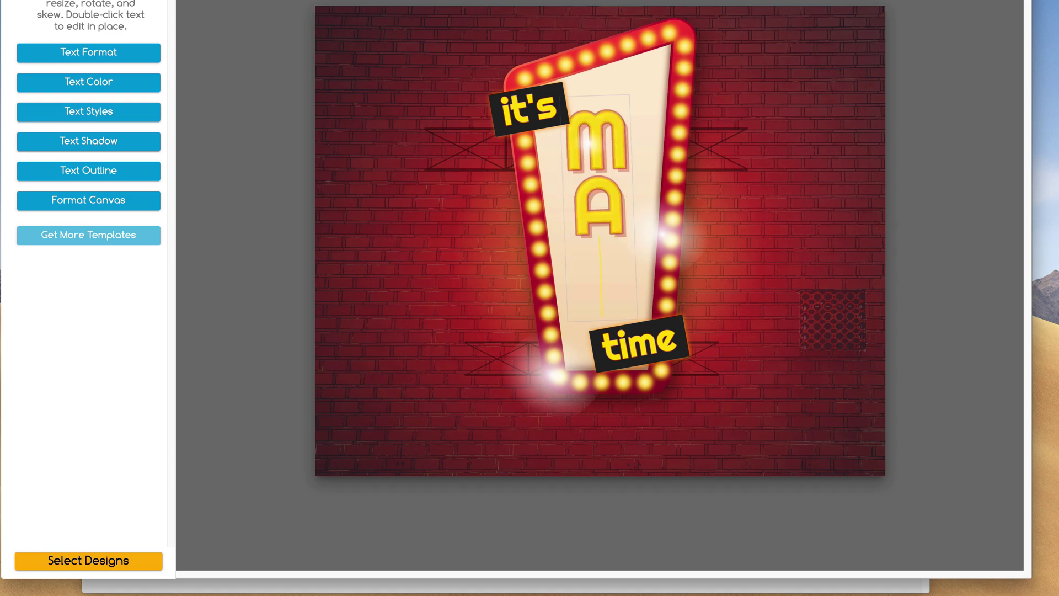
click(801, 212)
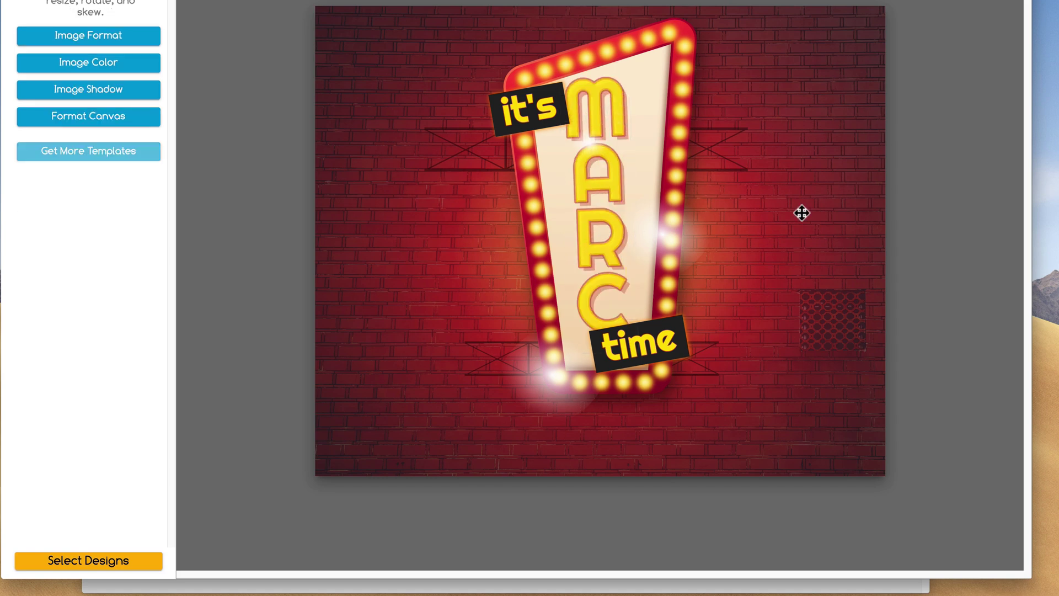
- Shift the brick background slightly up-left and the time label slightly right-down
drag(801, 213, 788, 207)
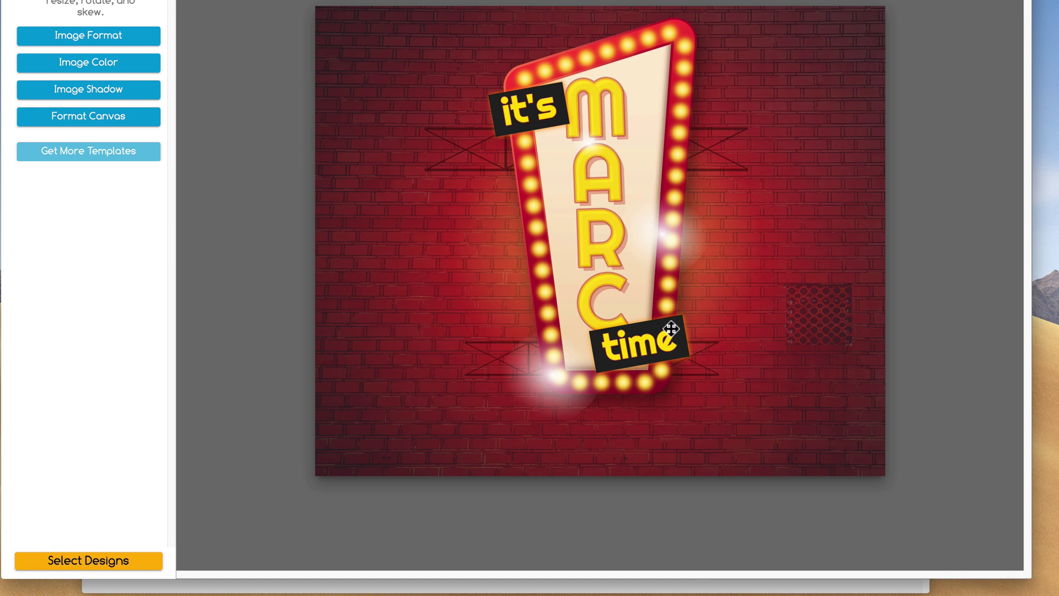
drag(671, 329, 677, 331)
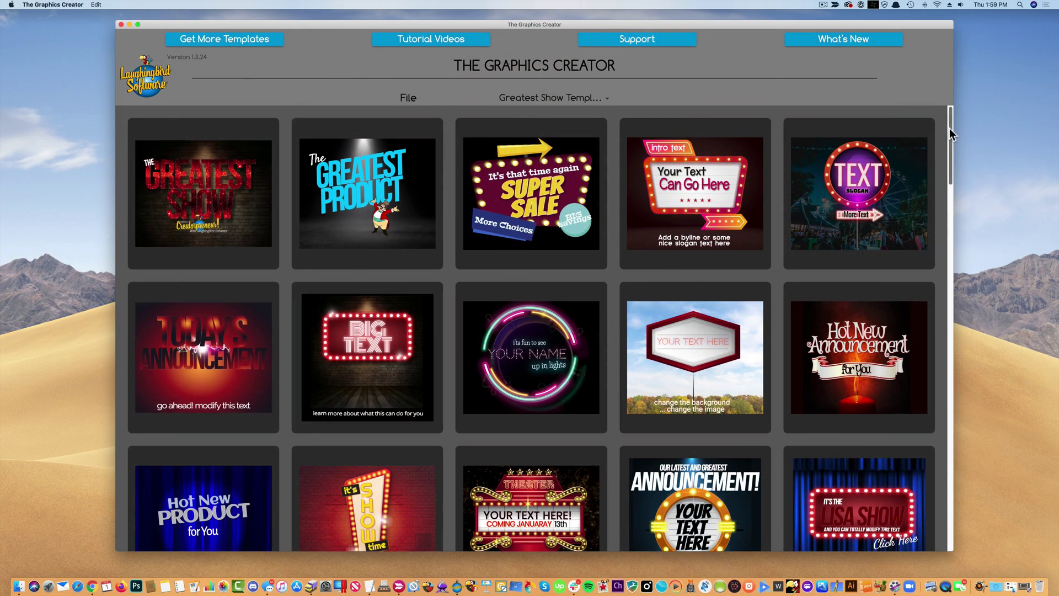
drag(949, 128, 948, 140)
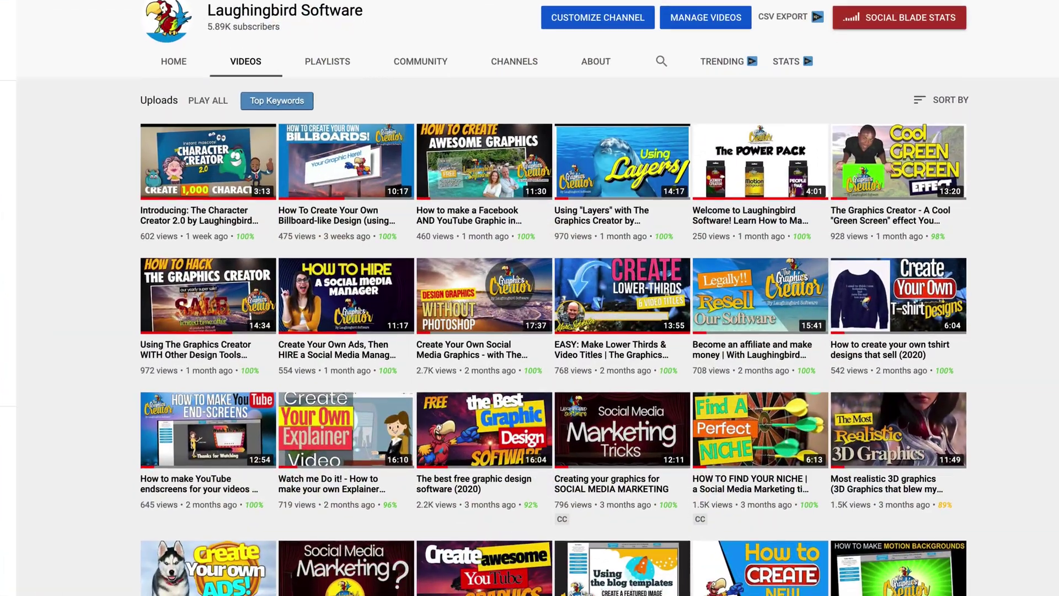
- Scroll down the Laughingbird Software uploads to older tutorials like reflection effects and cinemagraphs
scroll(1022, 71, down, 3)
scroll(530, 298, down, 3)
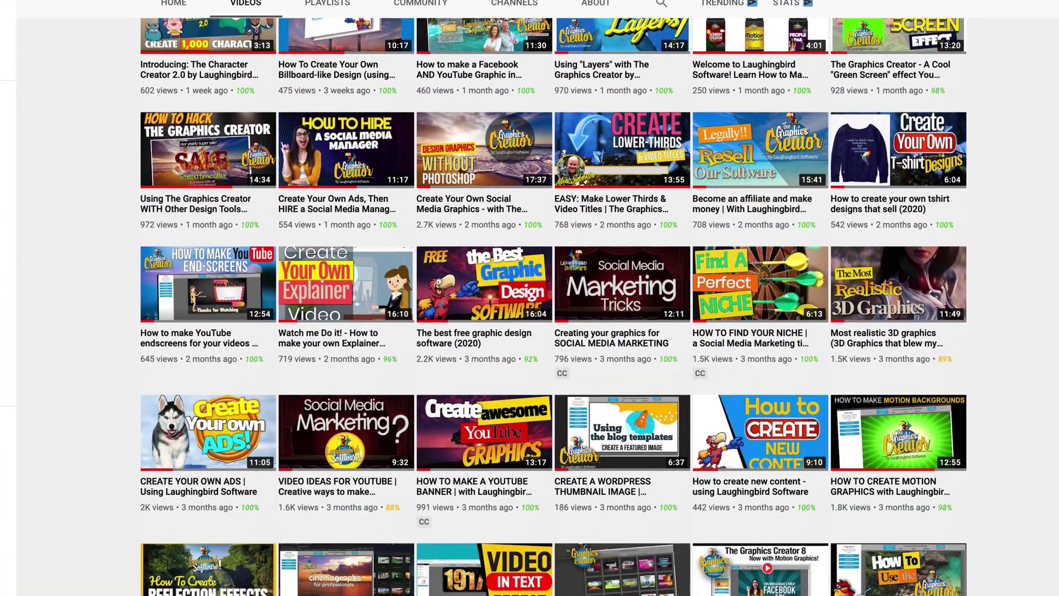
scroll(529, 298, down, 3)
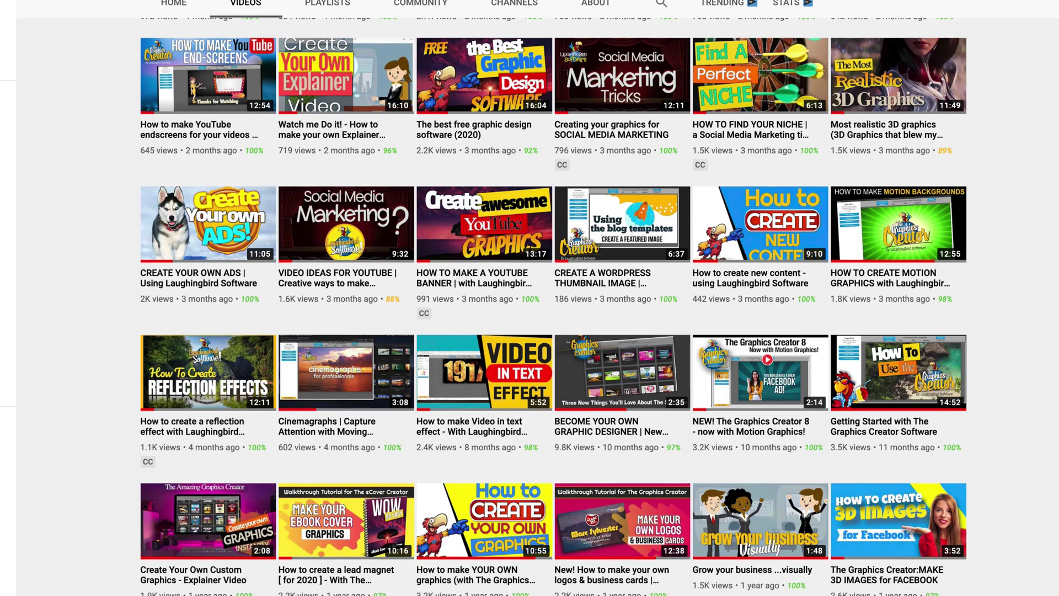